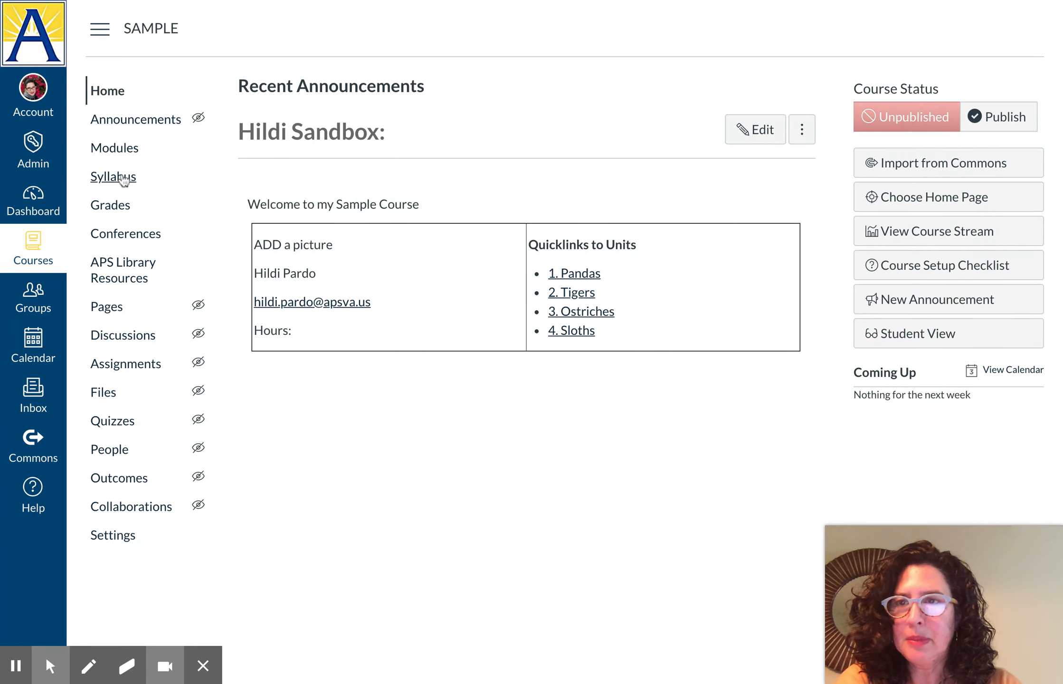
Review the items in the SAMPLE course's modules and its list of assignments.
click(119, 151)
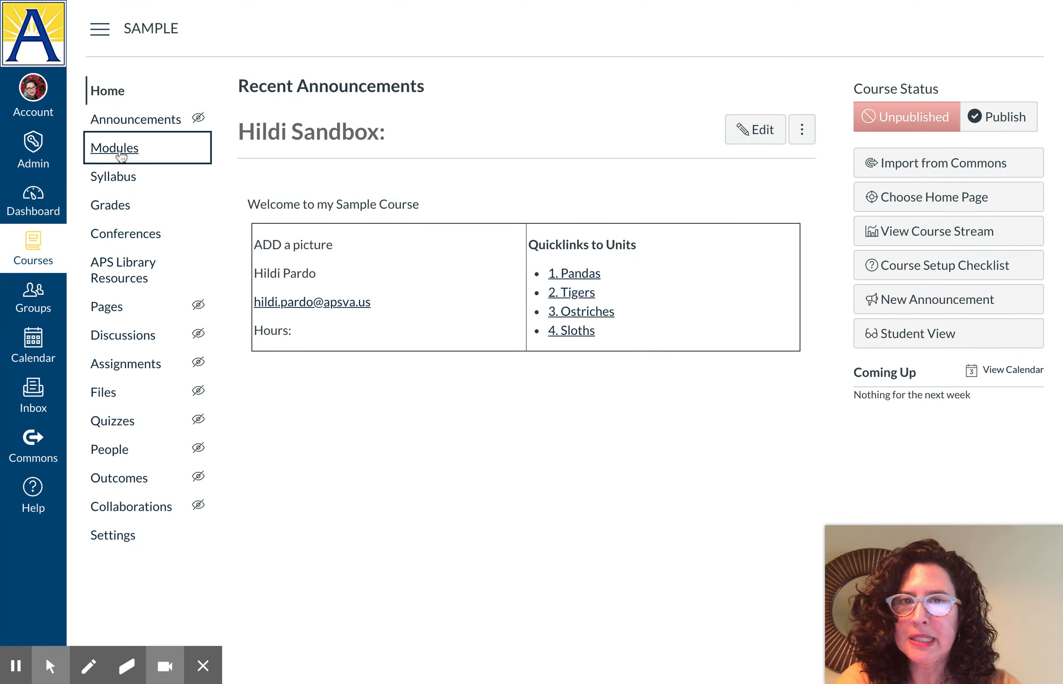
scroll(388, 326, down, 1)
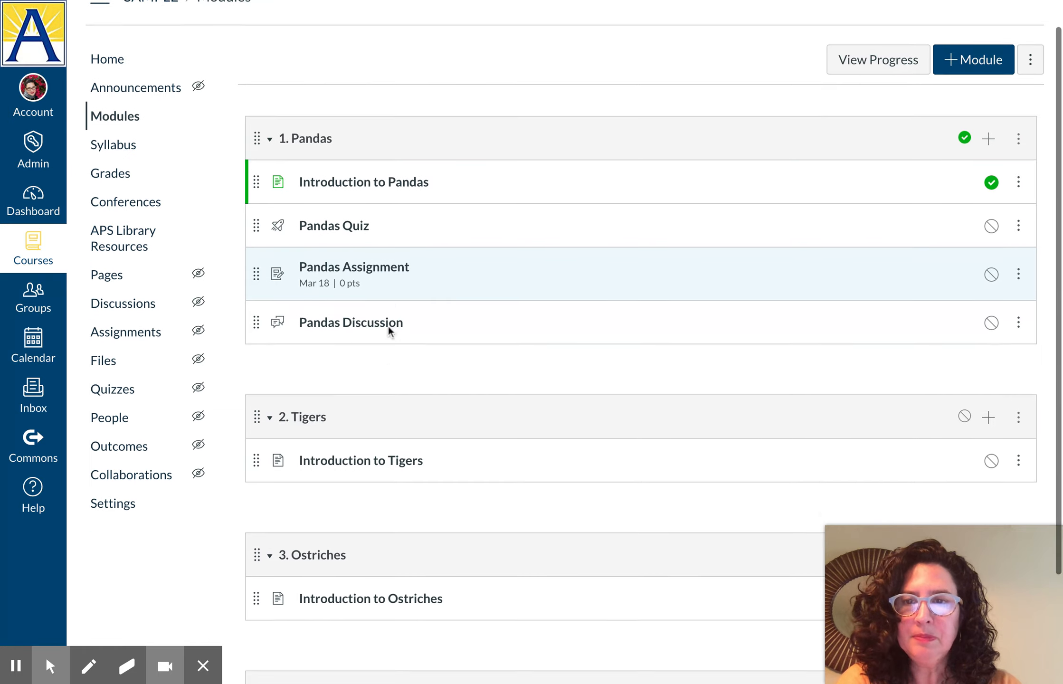
scroll(388, 325, down, 3)
scroll(388, 325, up, 2)
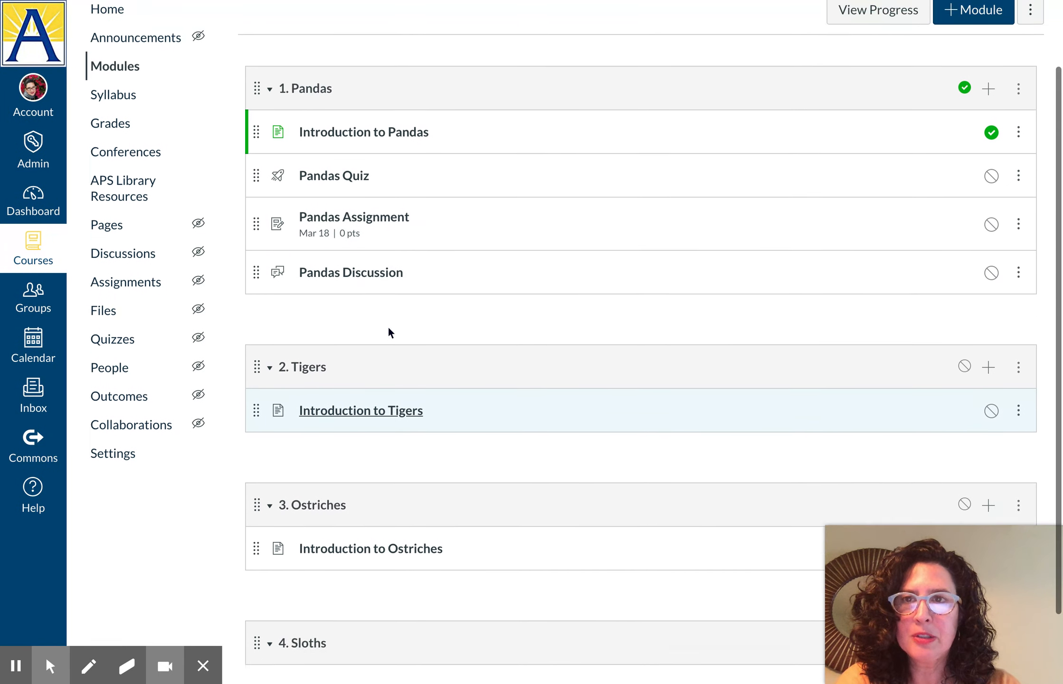
scroll(388, 325, up, 2)
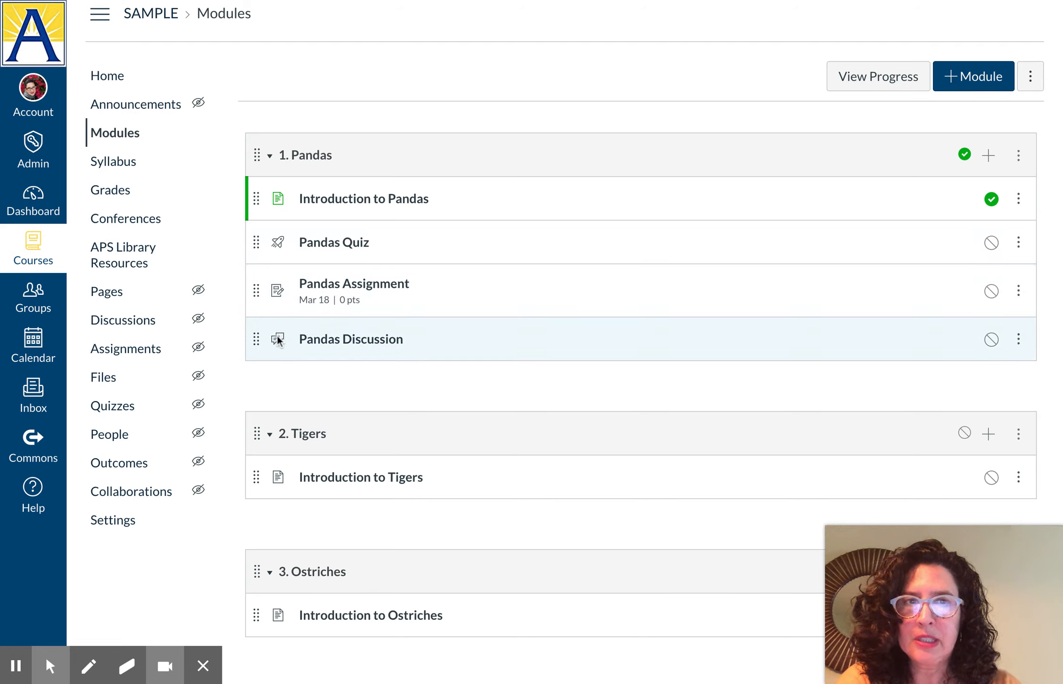
scroll(562, 365, down, 2)
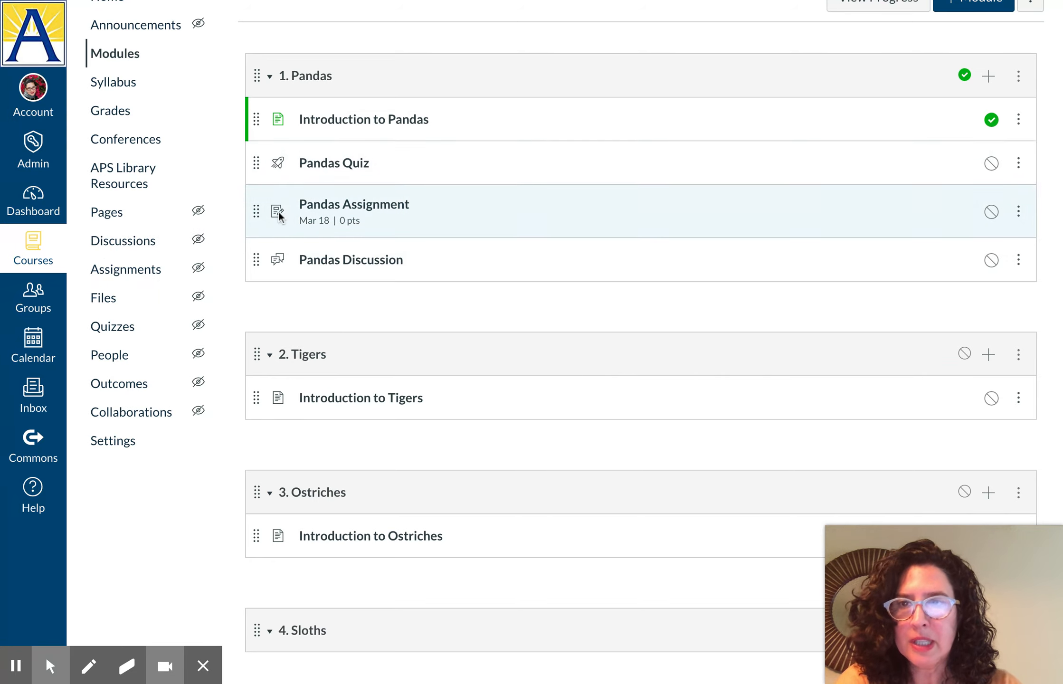
click(104, 270)
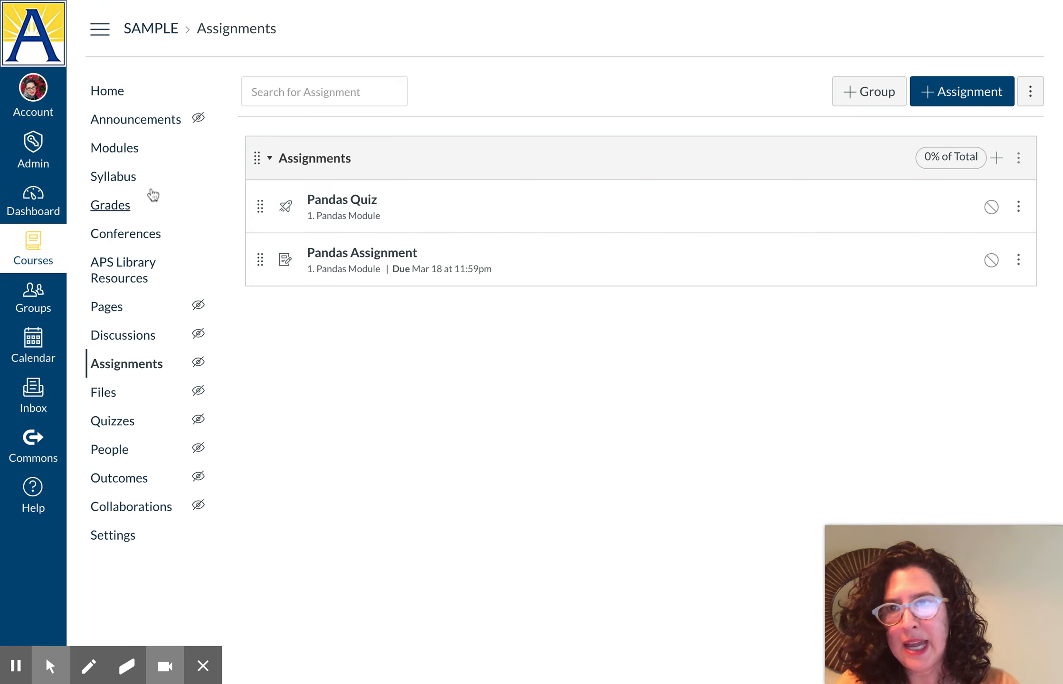
Add a new assignment named "Tiger Assignment" to the 2. Tigers module.
click(129, 151)
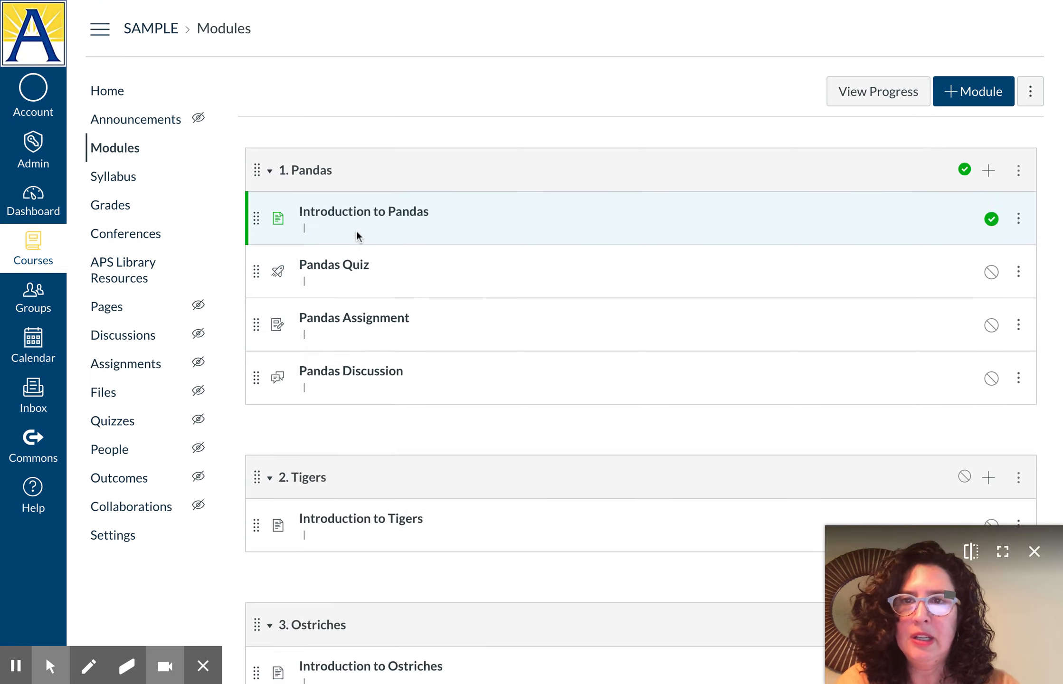
scroll(781, 384, down, 2)
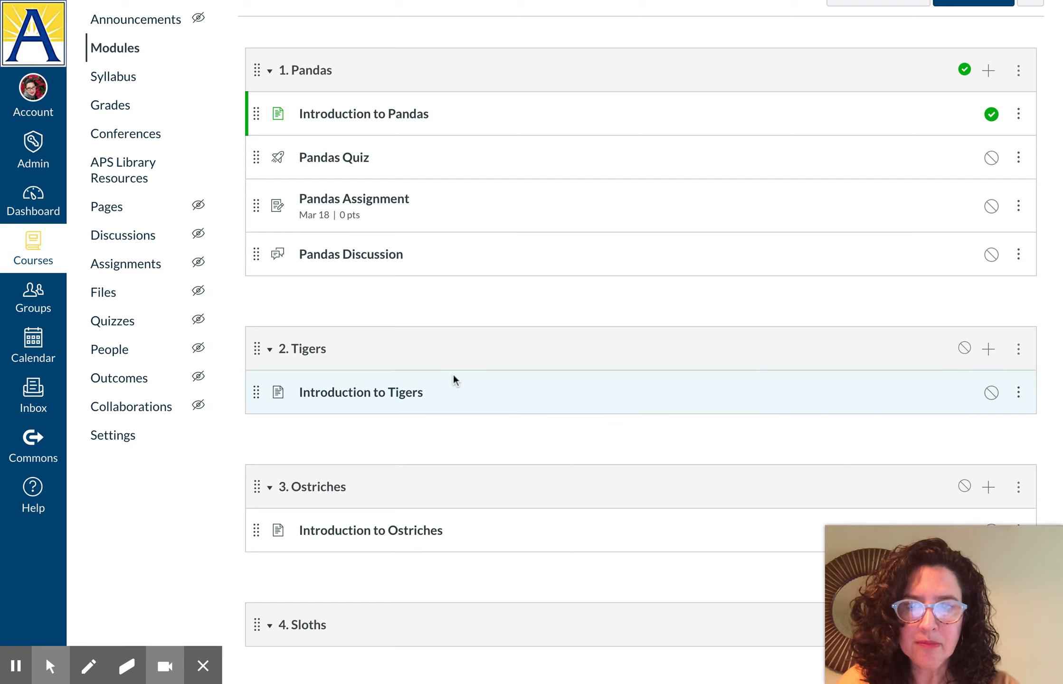
scroll(467, 364, down, 1)
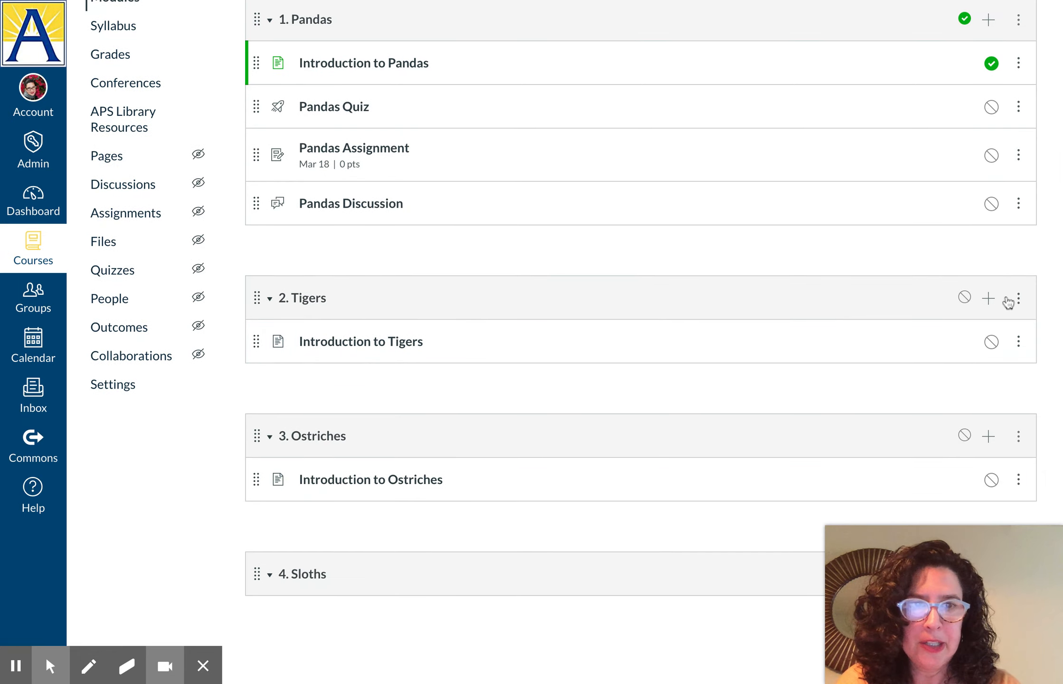
click(989, 299)
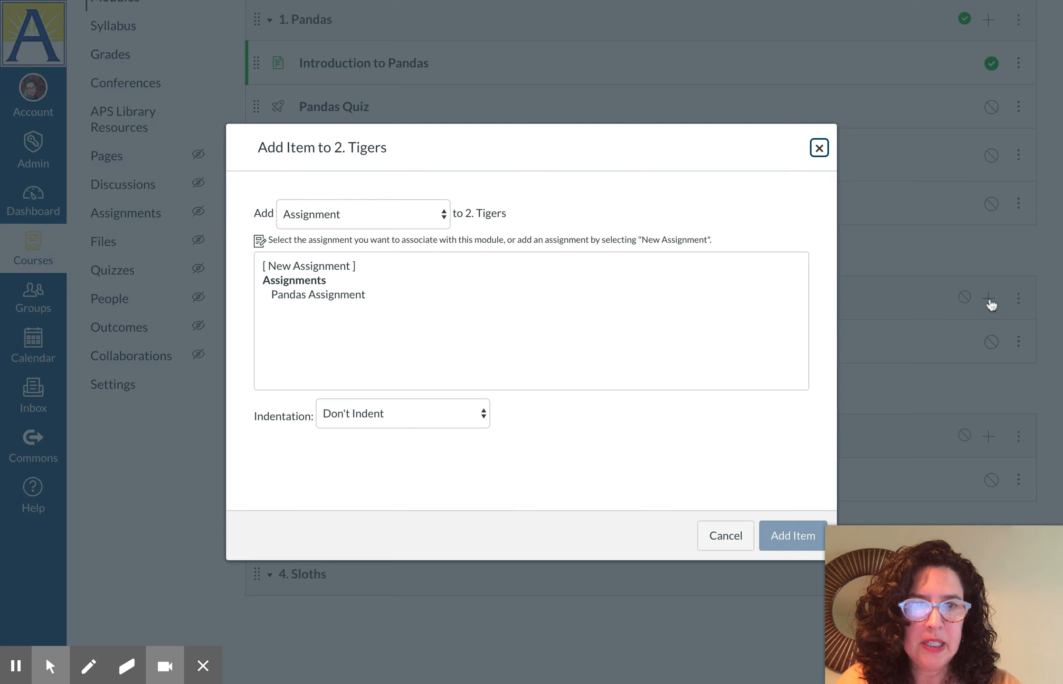
click(443, 217)
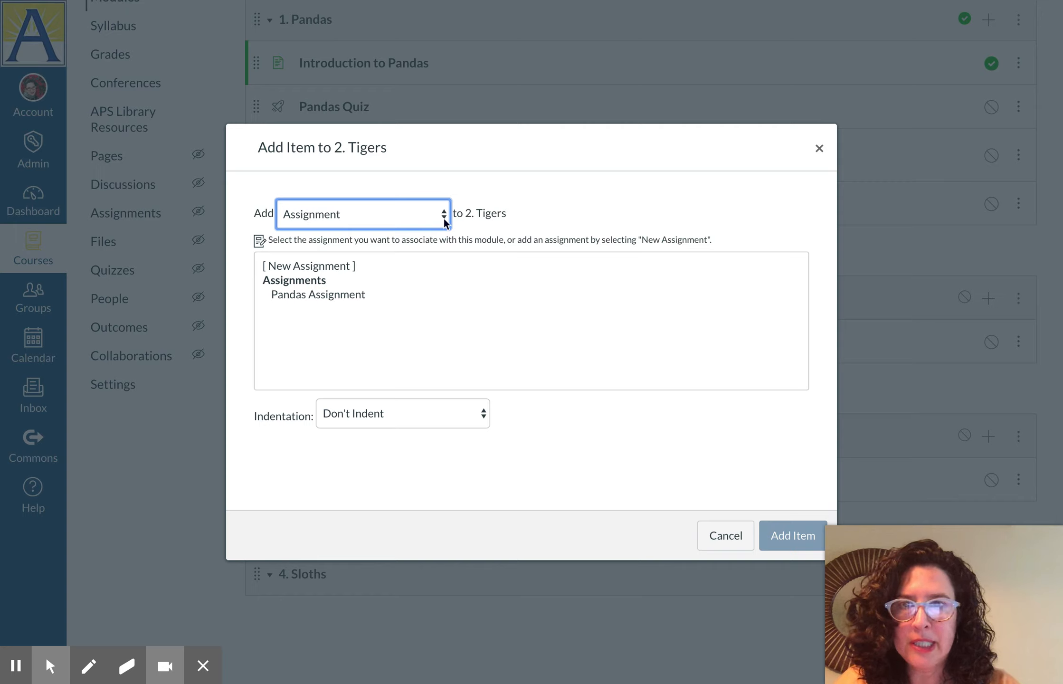
click(344, 268)
click(382, 422)
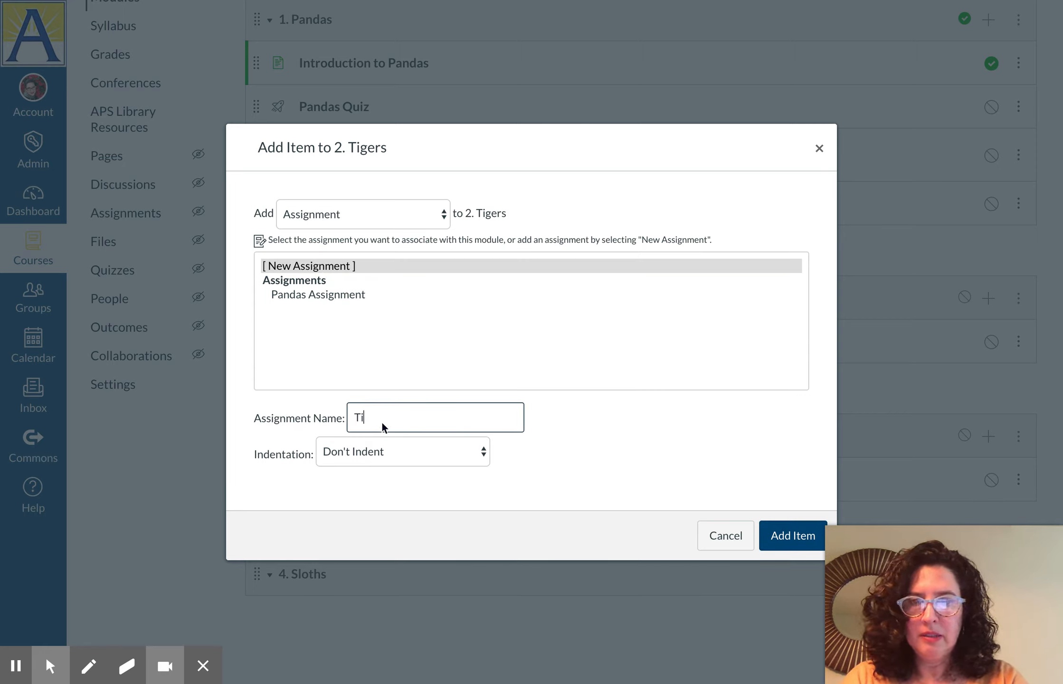
text(Tiger Assignment)
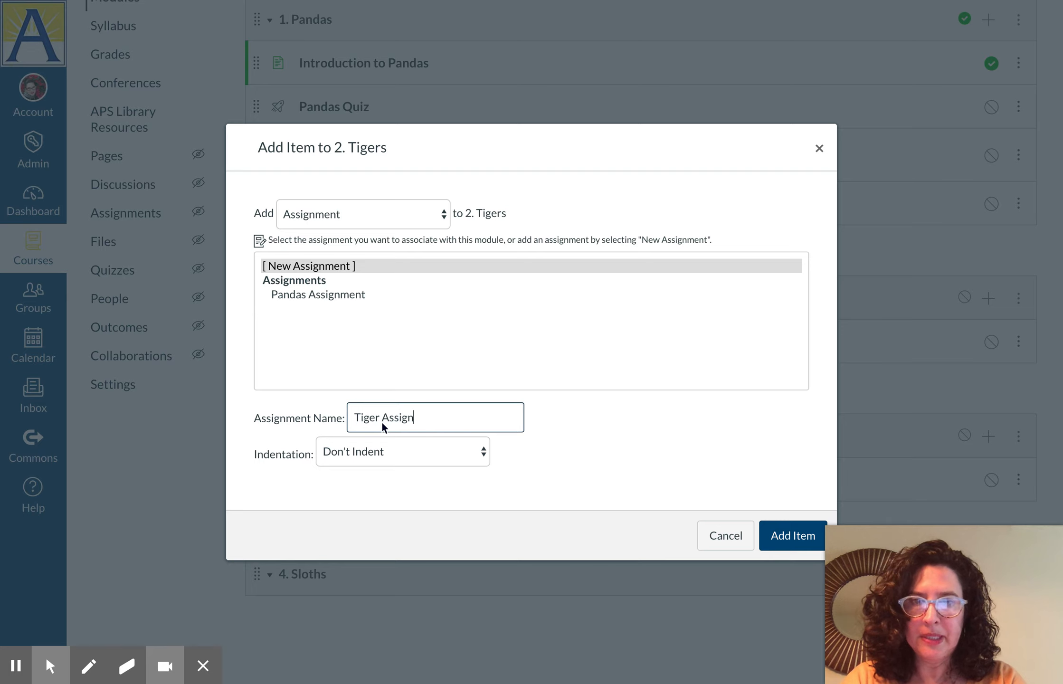
click(791, 541)
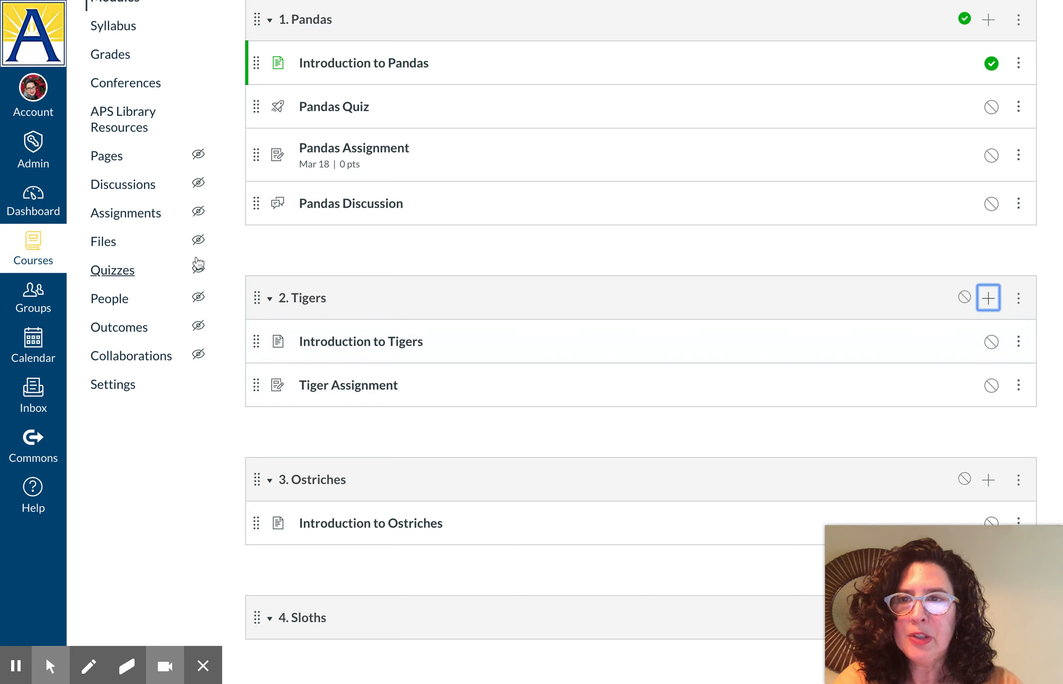
Check the course's assignments list and open Tiger Assignment from the 2. Tigers module for editing.
click(137, 217)
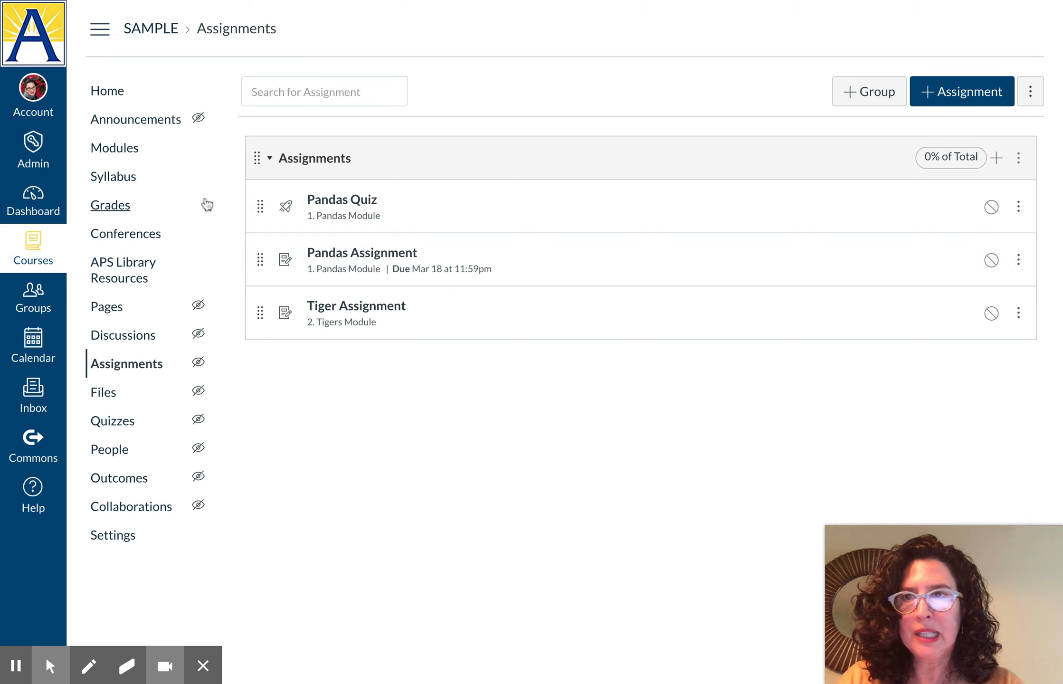
click(134, 153)
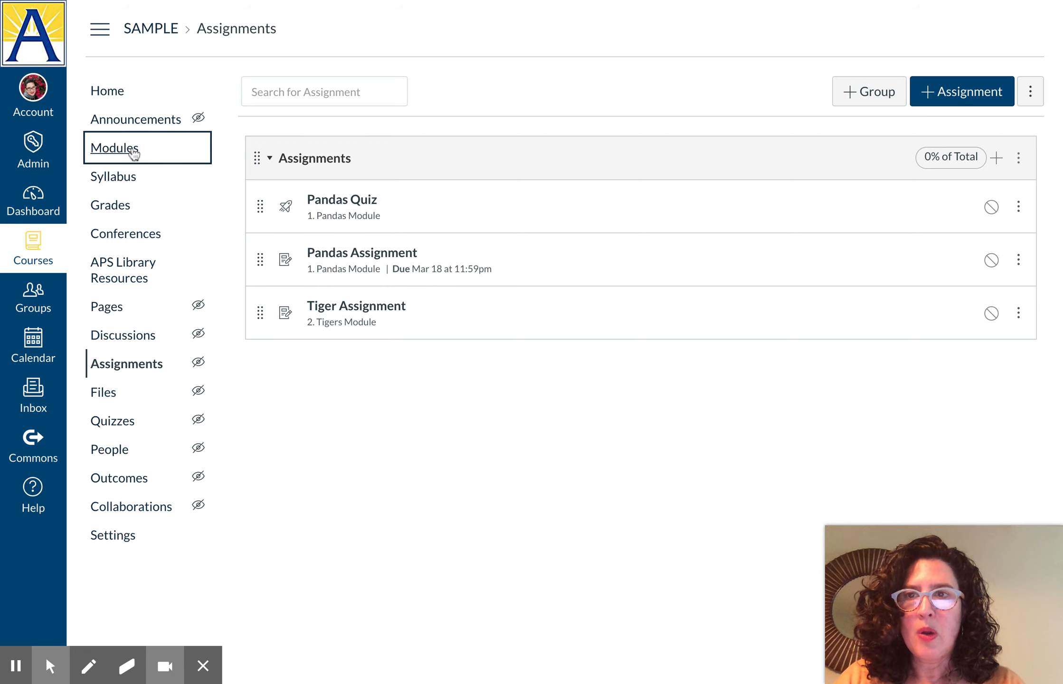
scroll(370, 430, down, 2)
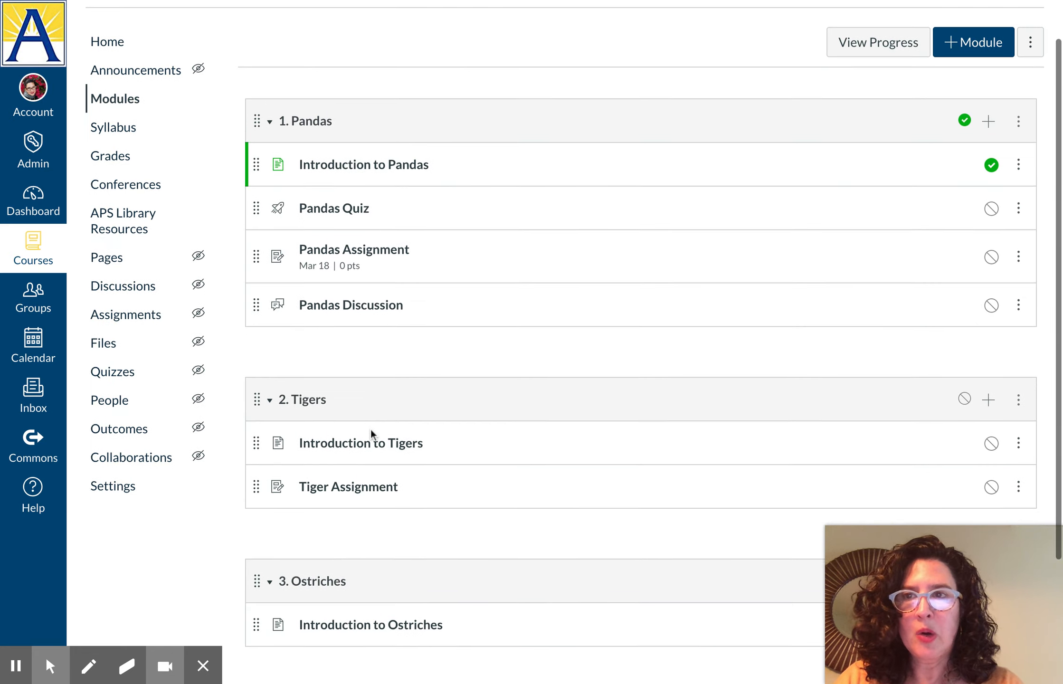
scroll(370, 429, down, 2)
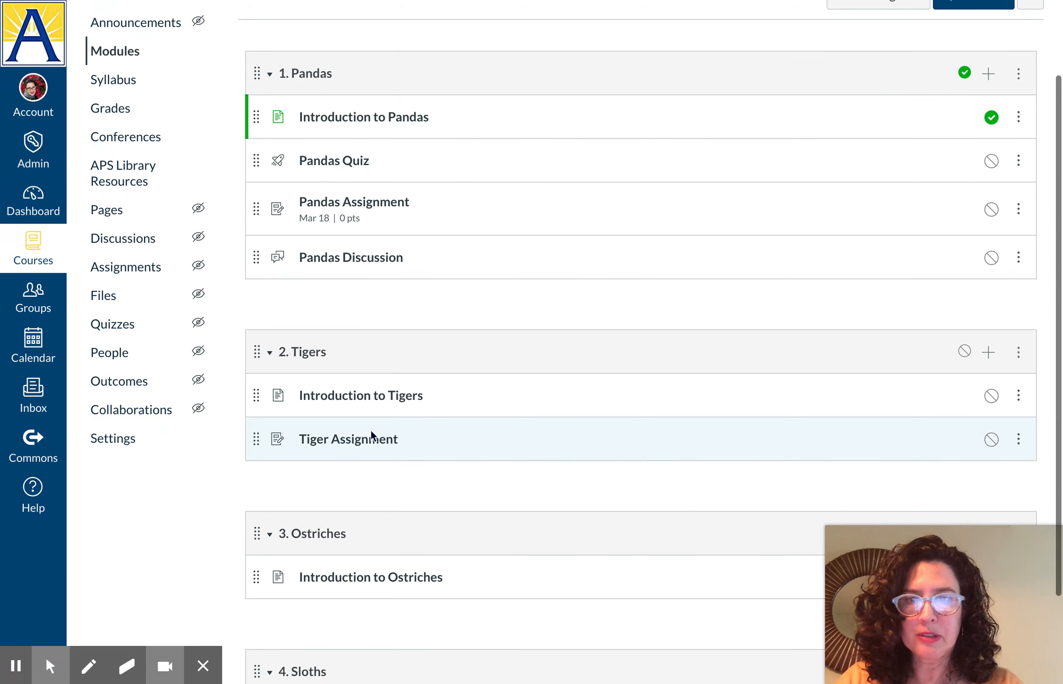
scroll(370, 430, down, 1)
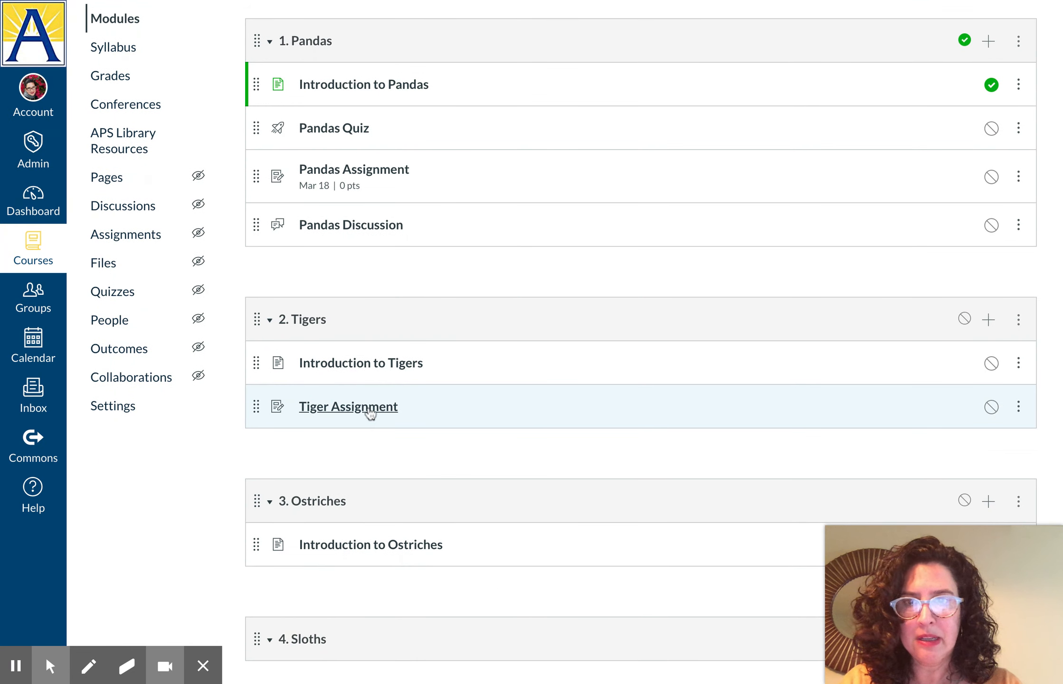
click(370, 413)
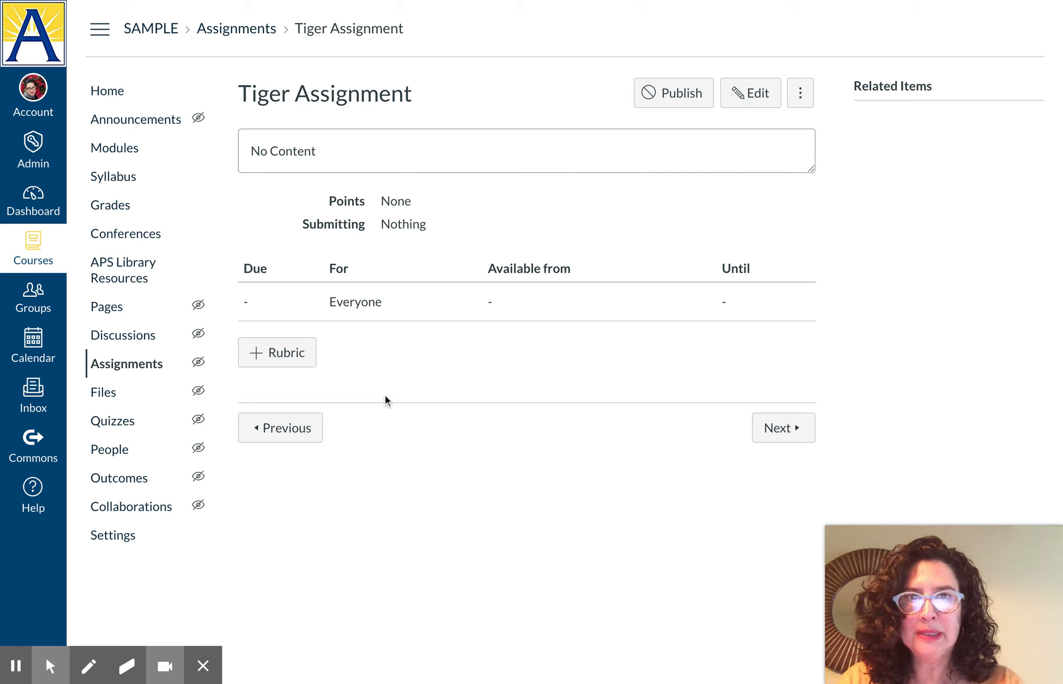
click(751, 95)
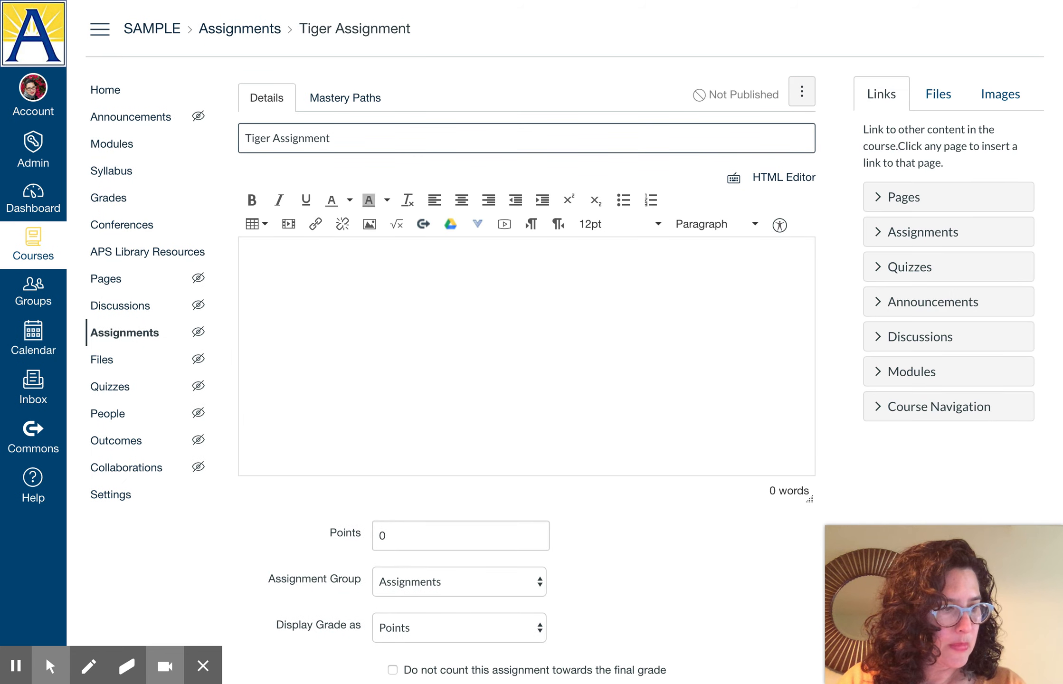
Write the assignment description in three paragraphs: "Please look over...", "Then...." and "Submit..".
click(399, 138)
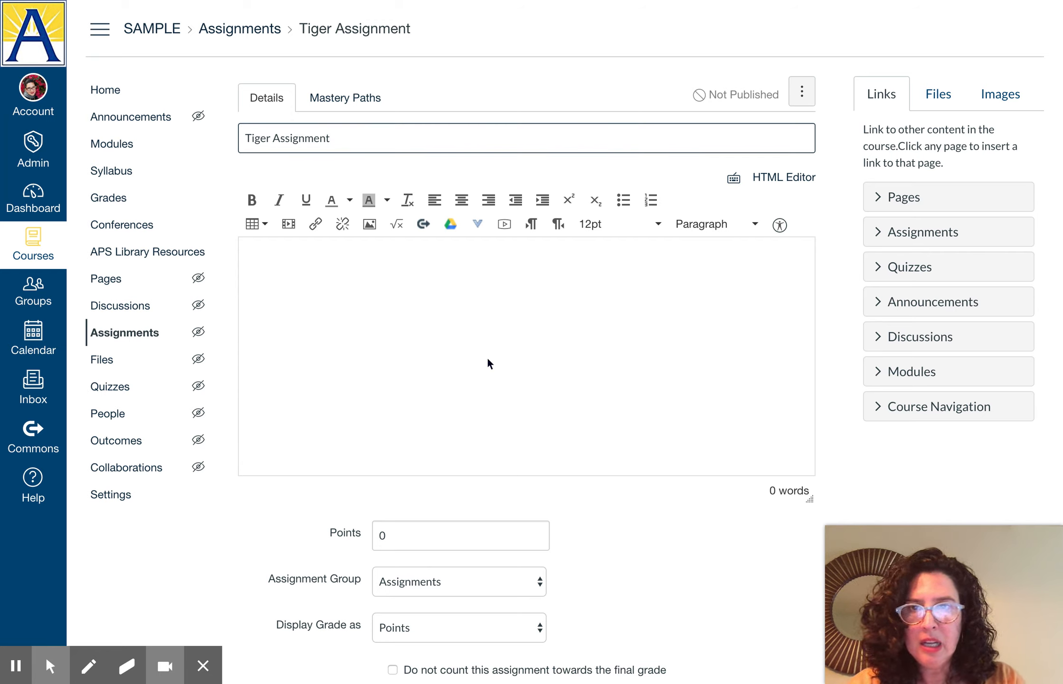
scroll(398, 270, down, 12)
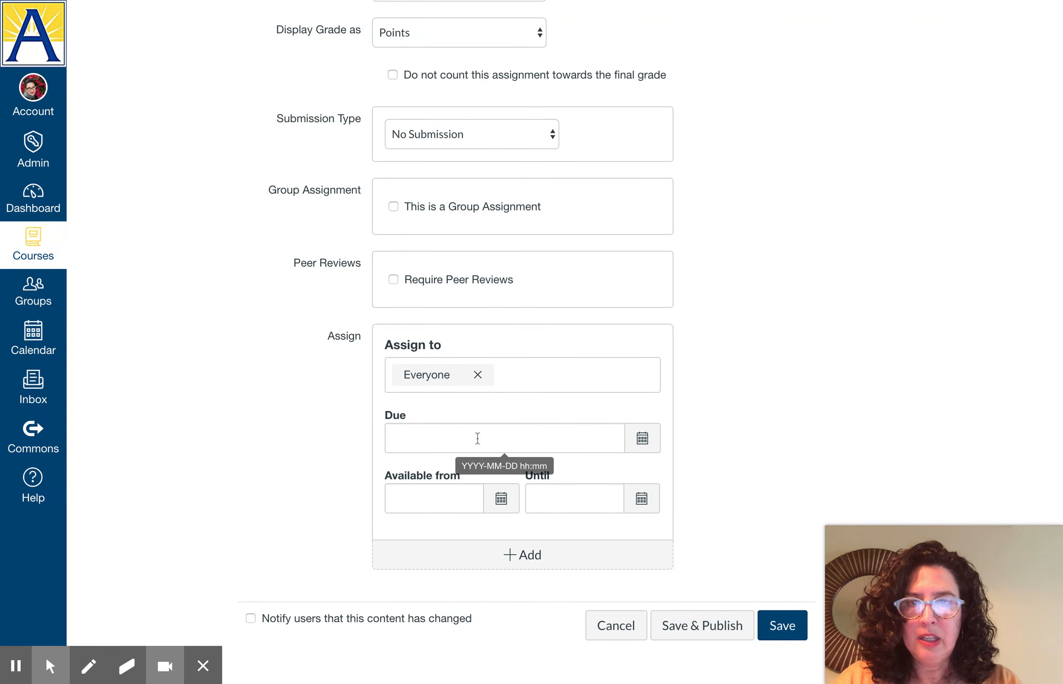
scroll(777, 285, up, 5)
scroll(777, 281, up, 5)
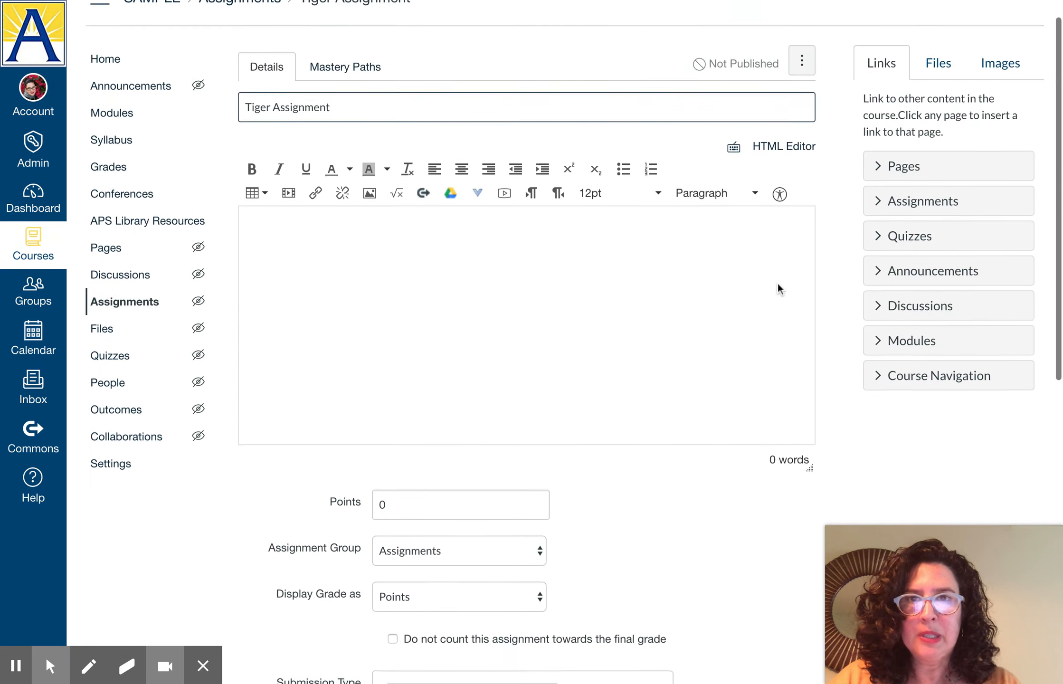
click(399, 274)
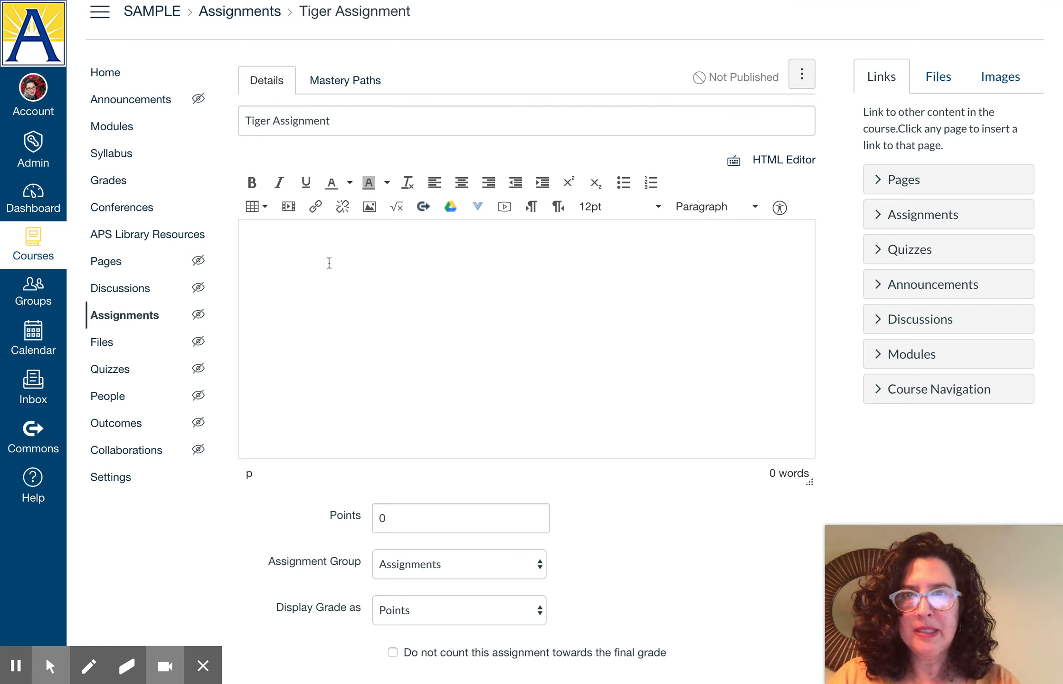
click(308, 255)
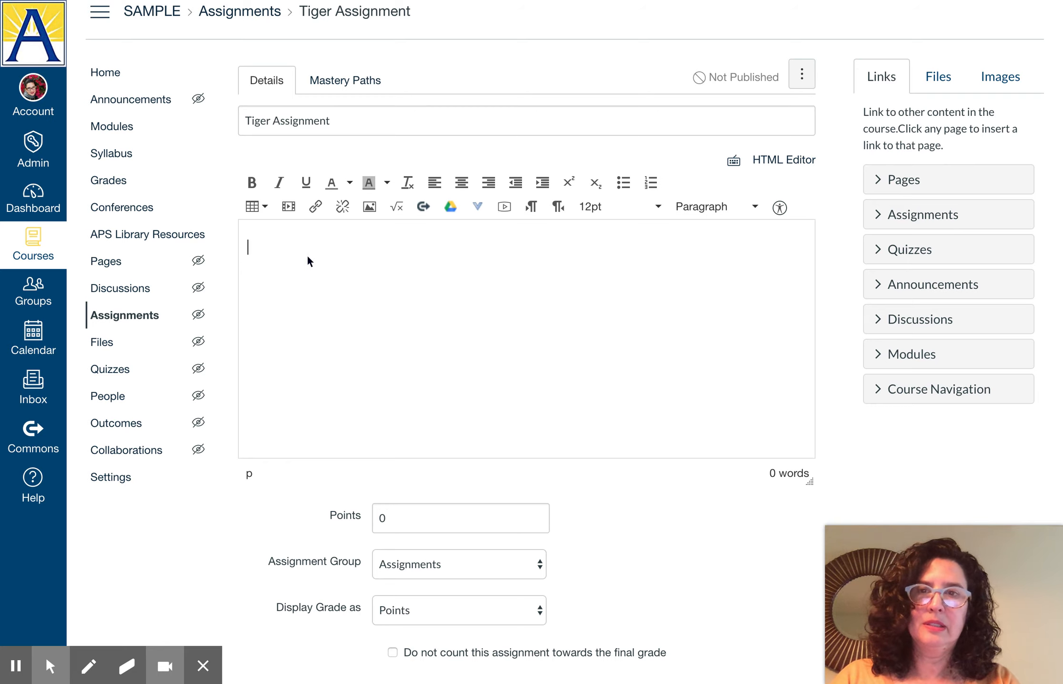
text(Plea)
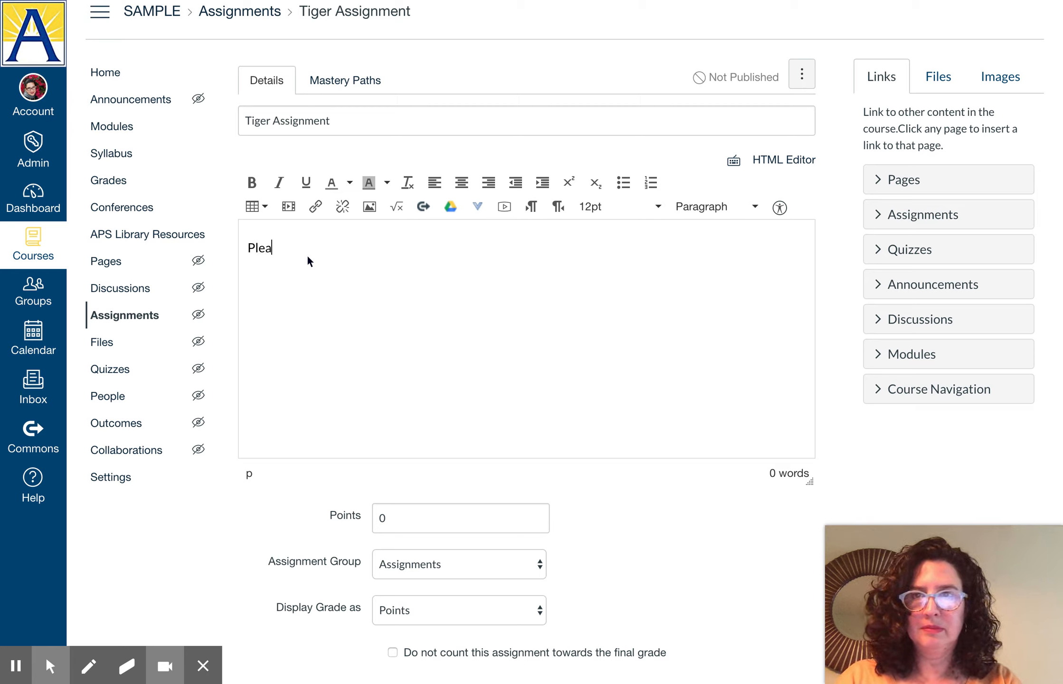
text(se look over...)
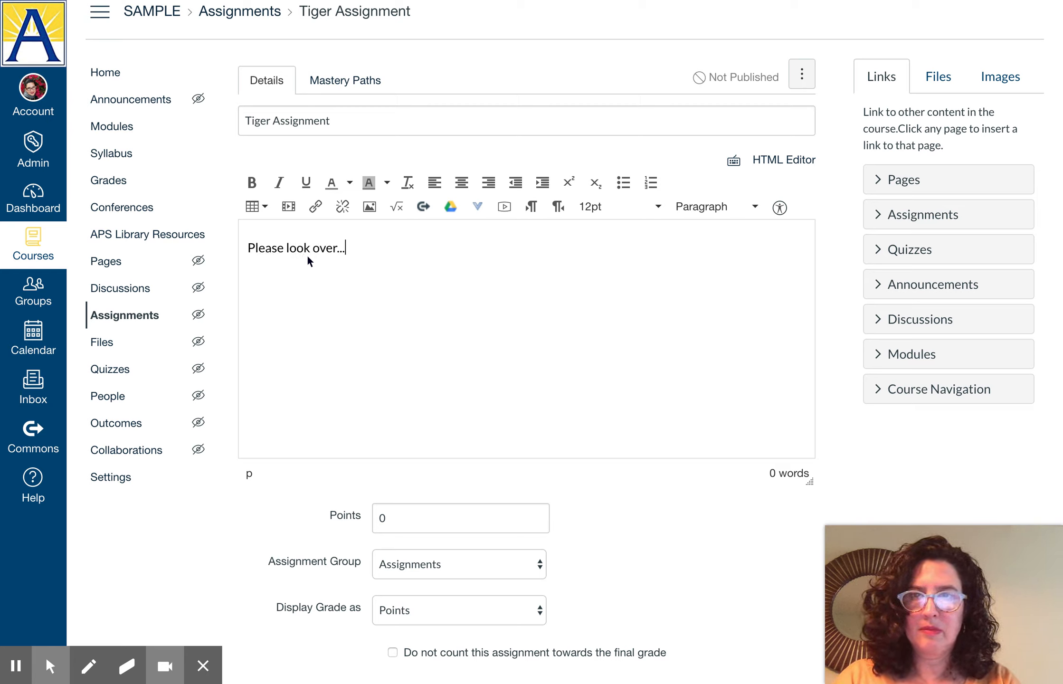
key(Return)
text(Then.... )
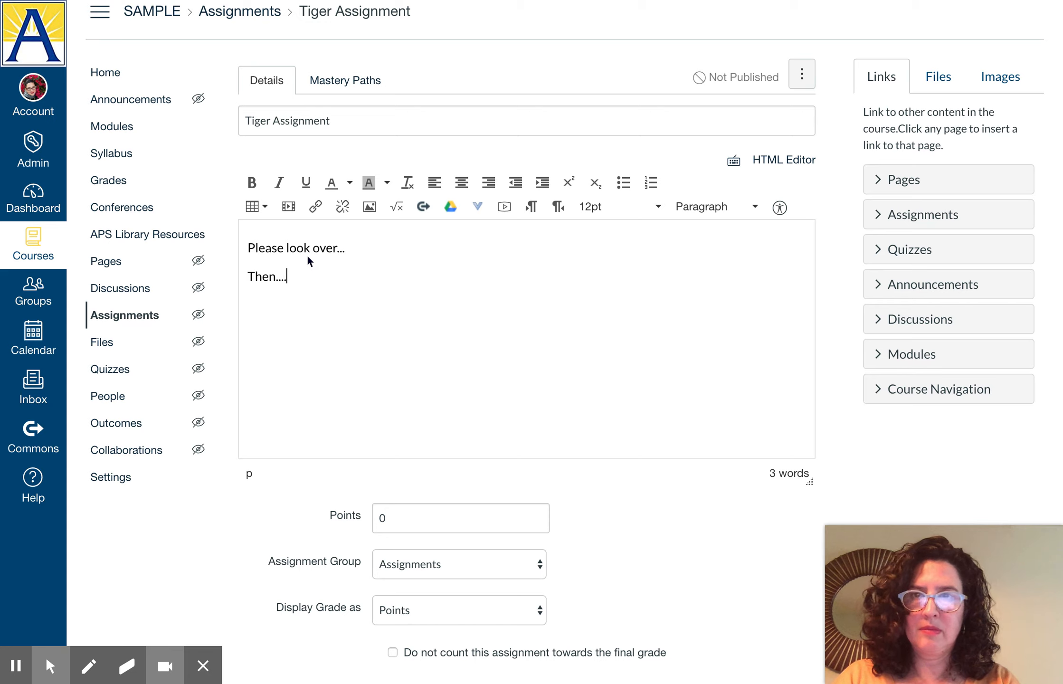
text(Sib)
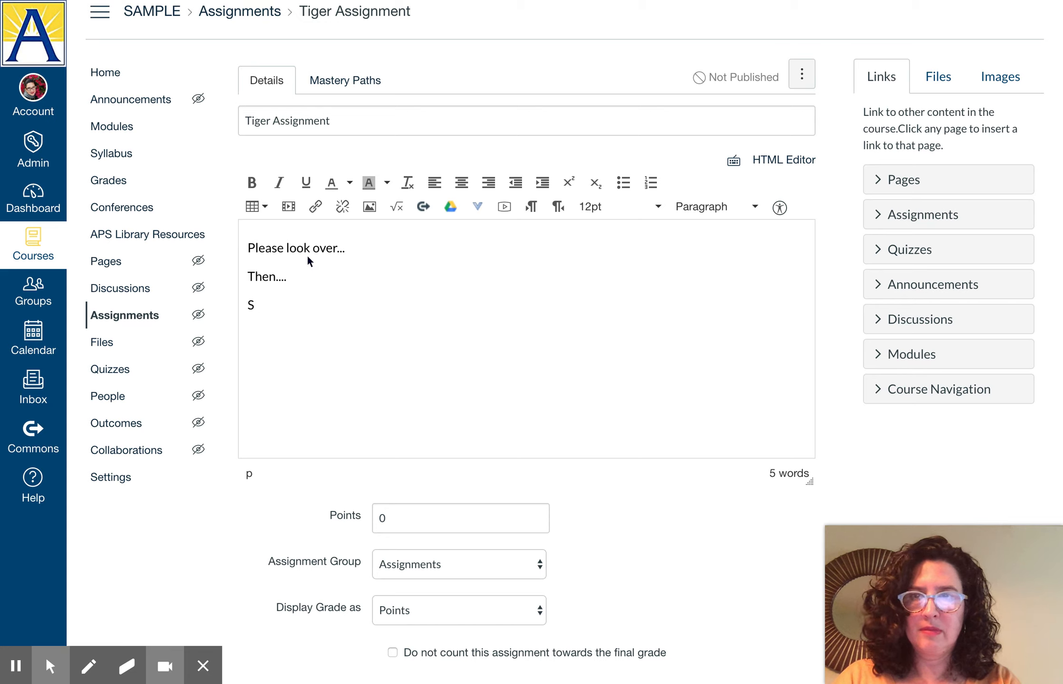
key(BackSpace)
key(BackSpace)
text(u)
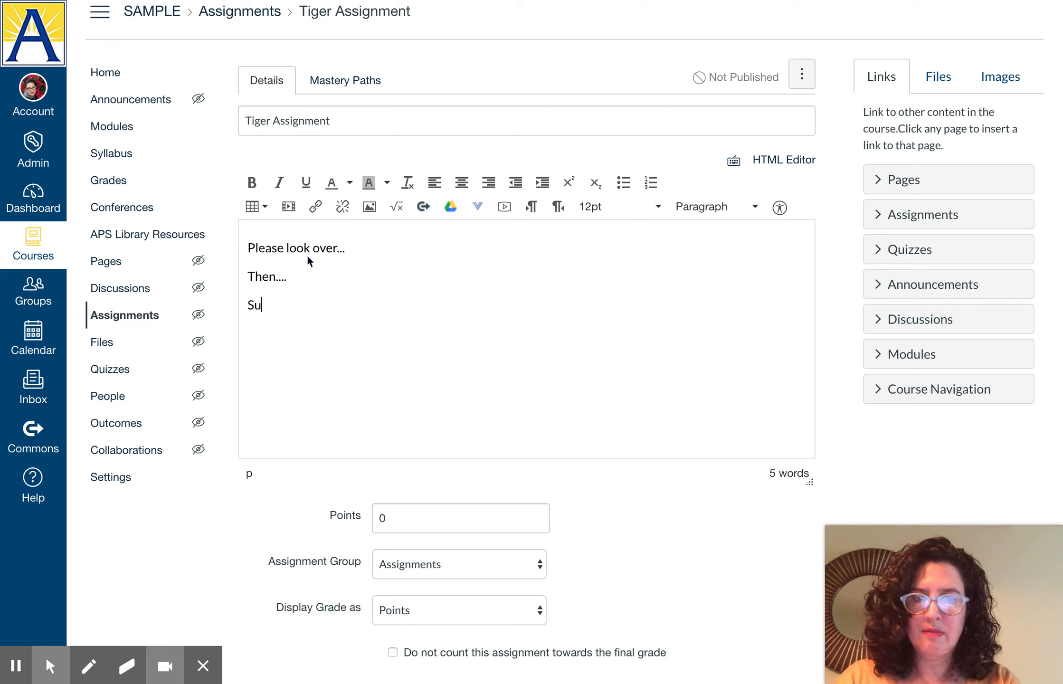
text(bmit..)
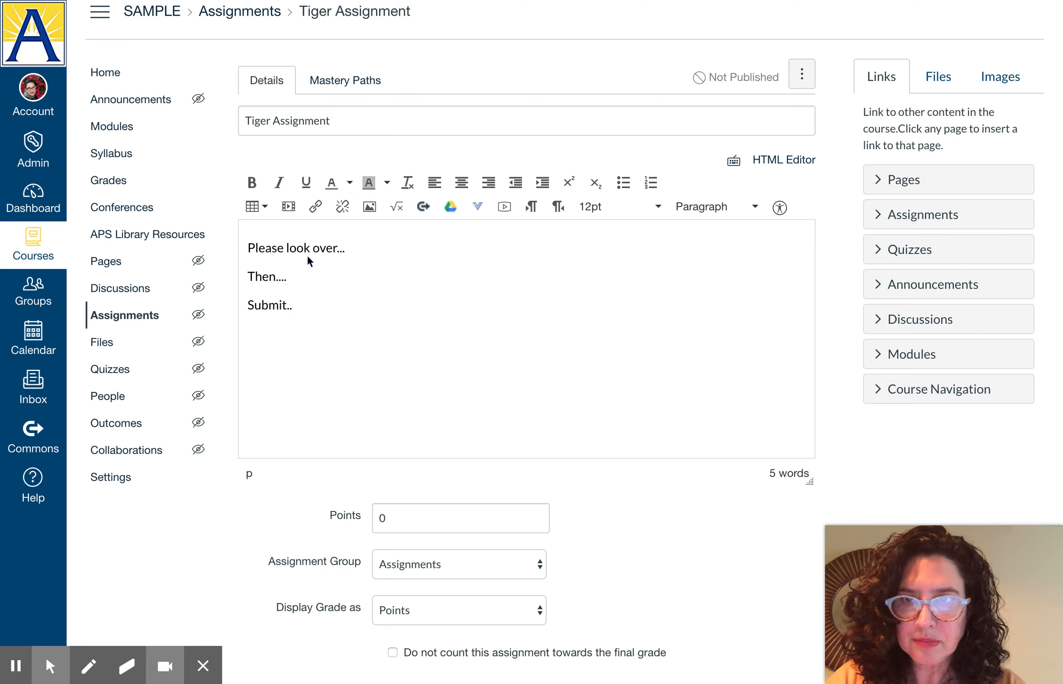
Set the assignment's points to 10.
scroll(307, 259, down, 3)
scroll(308, 256, down, 5)
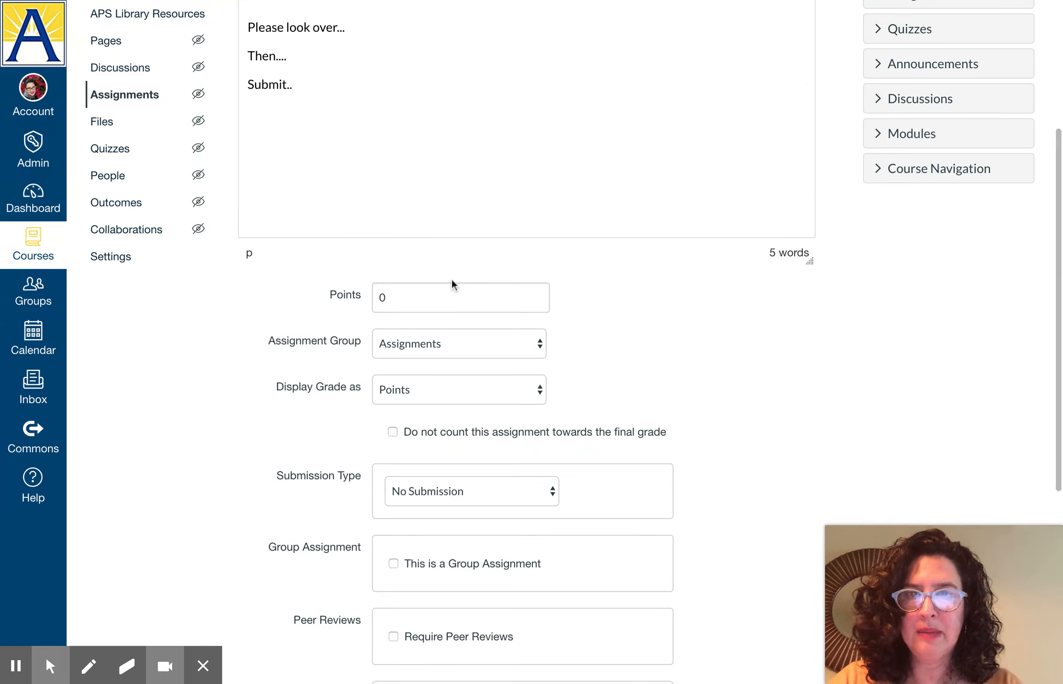
scroll(445, 300, down, 1)
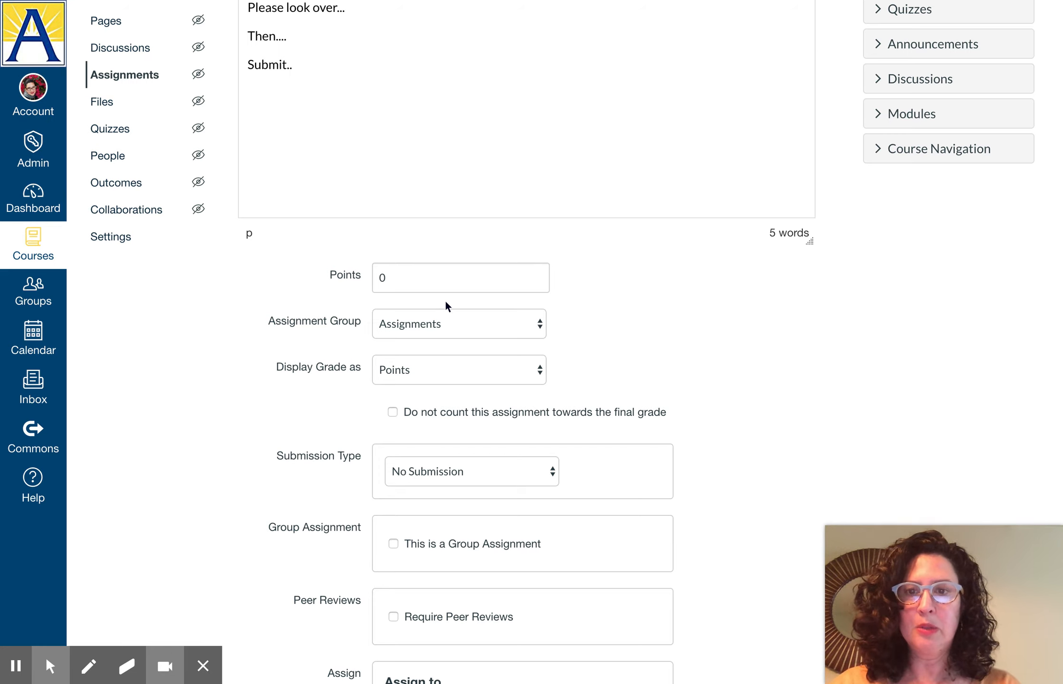
double_click(397, 278)
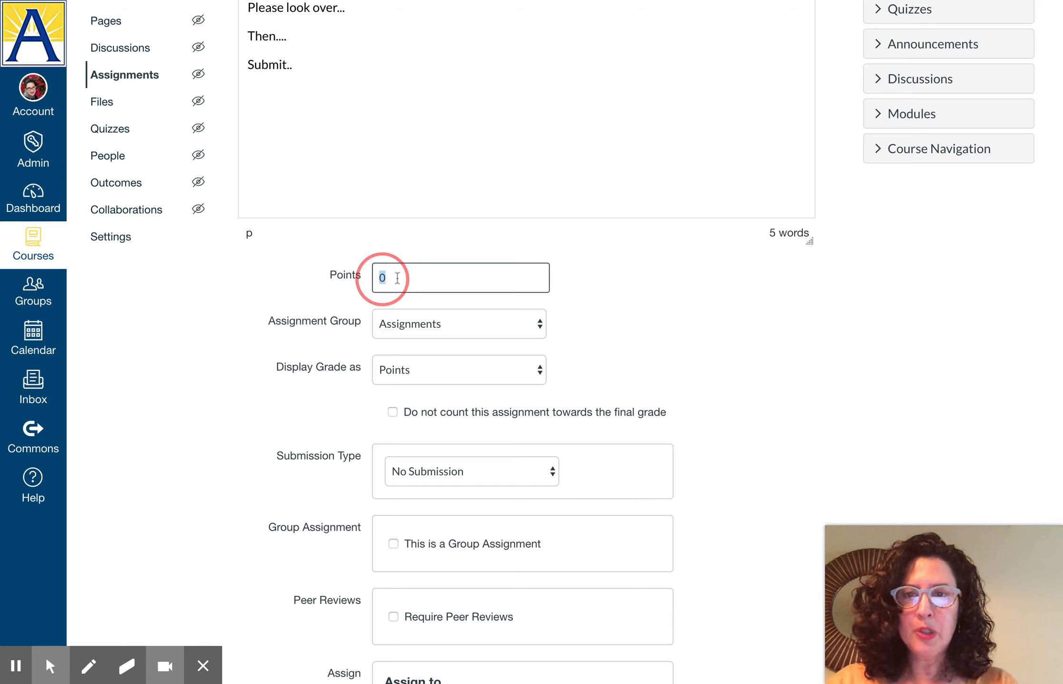
text(10)
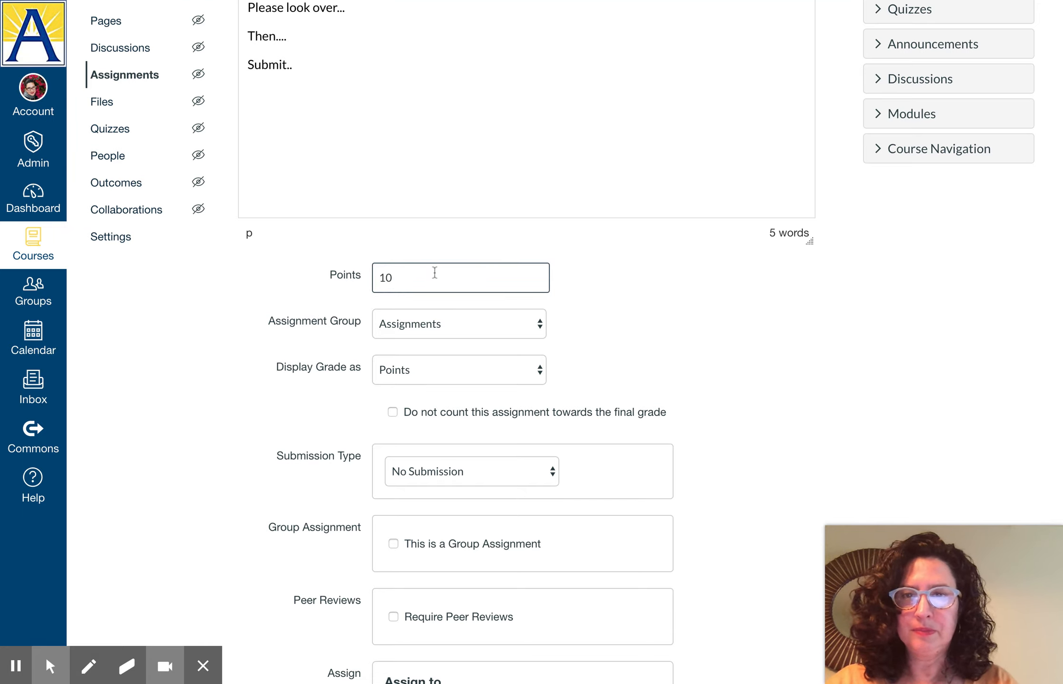
click(577, 354)
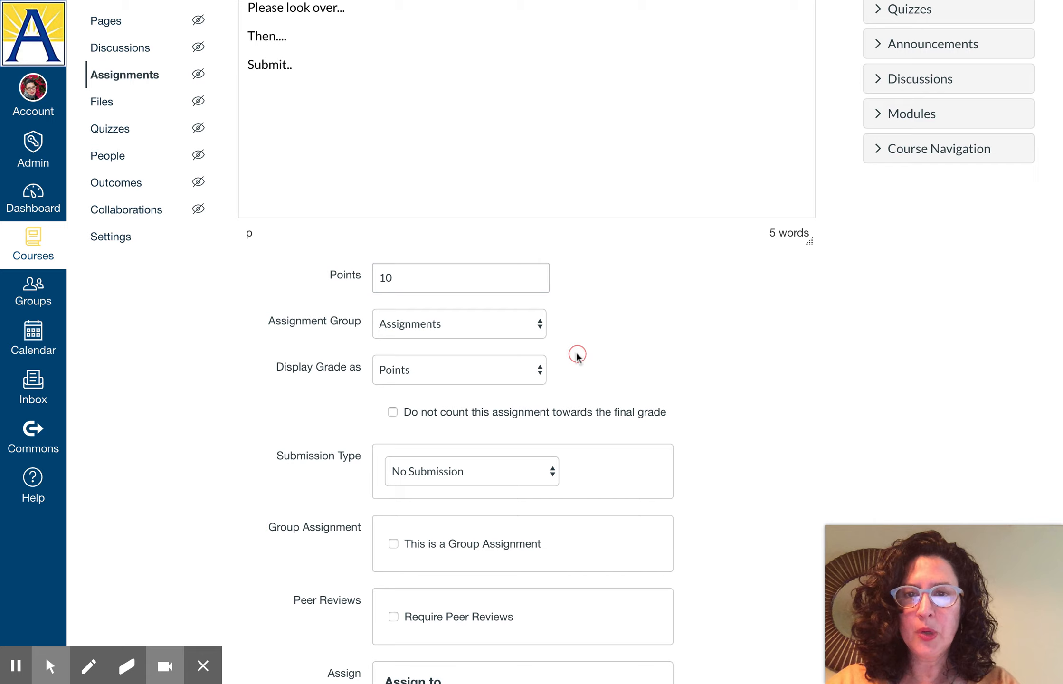
Display the grade as Complete/Incomplete and clear the assignment's points value.
click(534, 375)
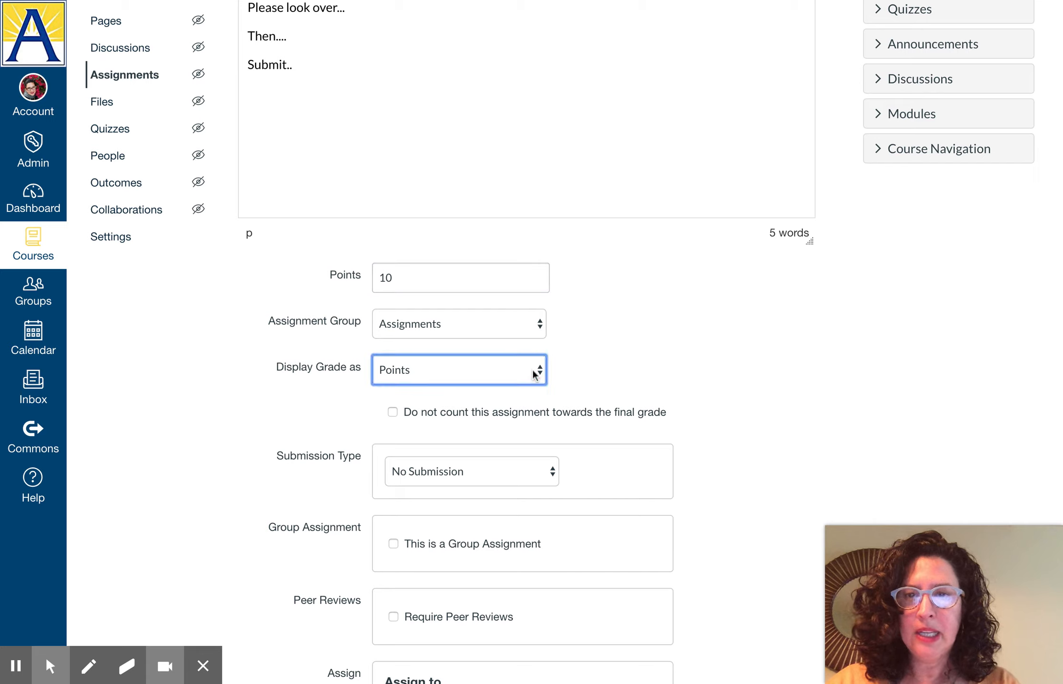
click(532, 369)
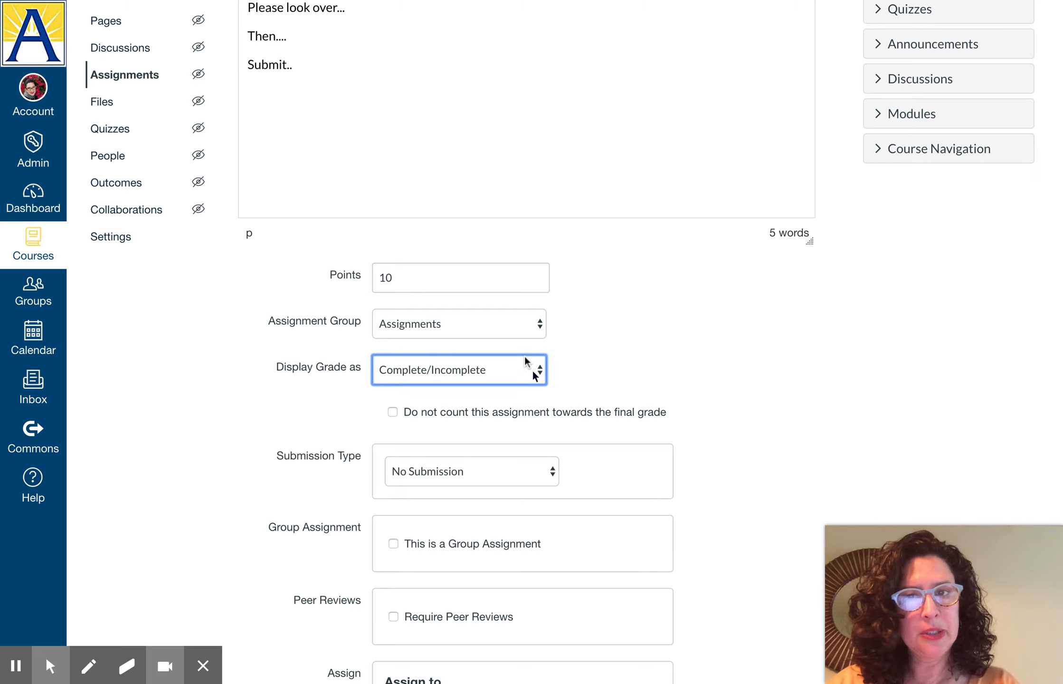
click(430, 277)
key(super+a)
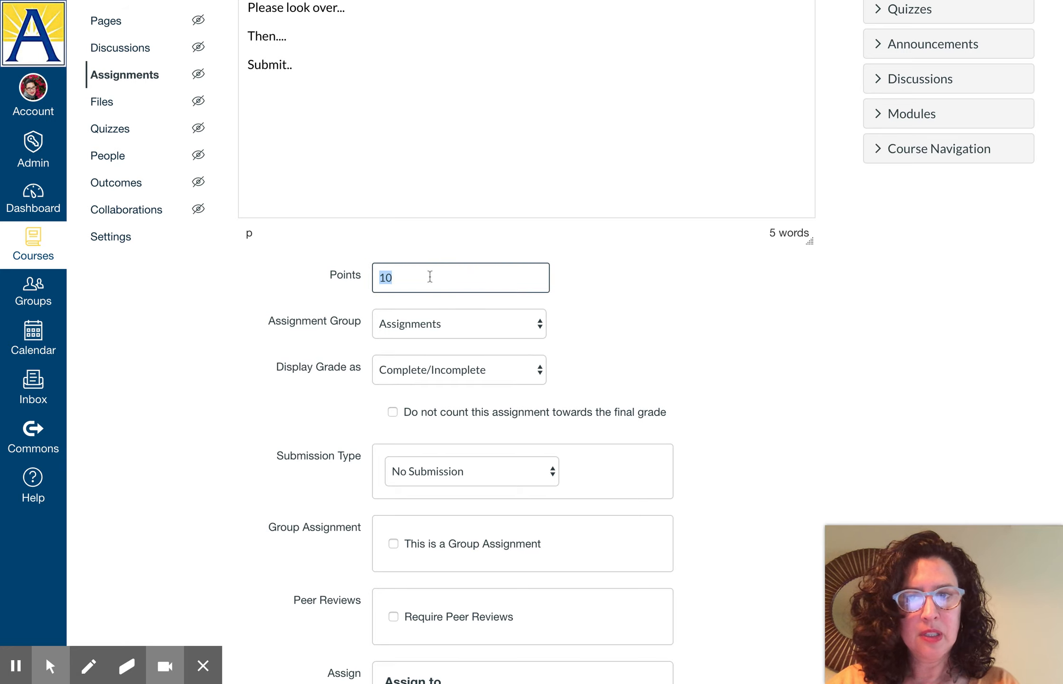
key(BackSpace)
click(640, 339)
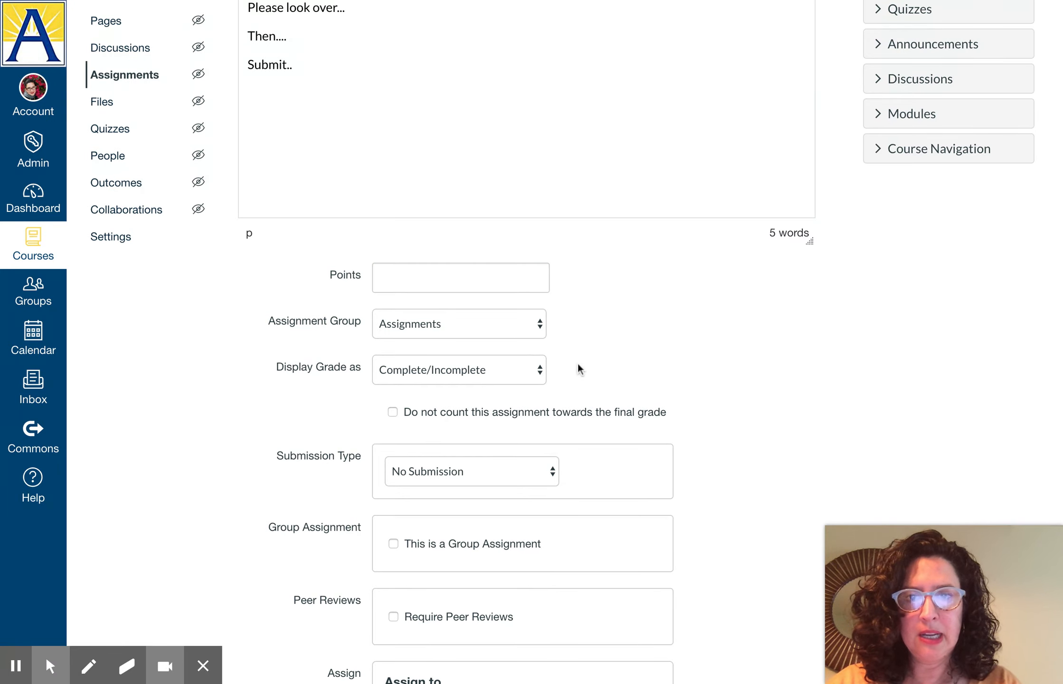
Set the assignment's submission type to Online.
scroll(705, 364, down, 3)
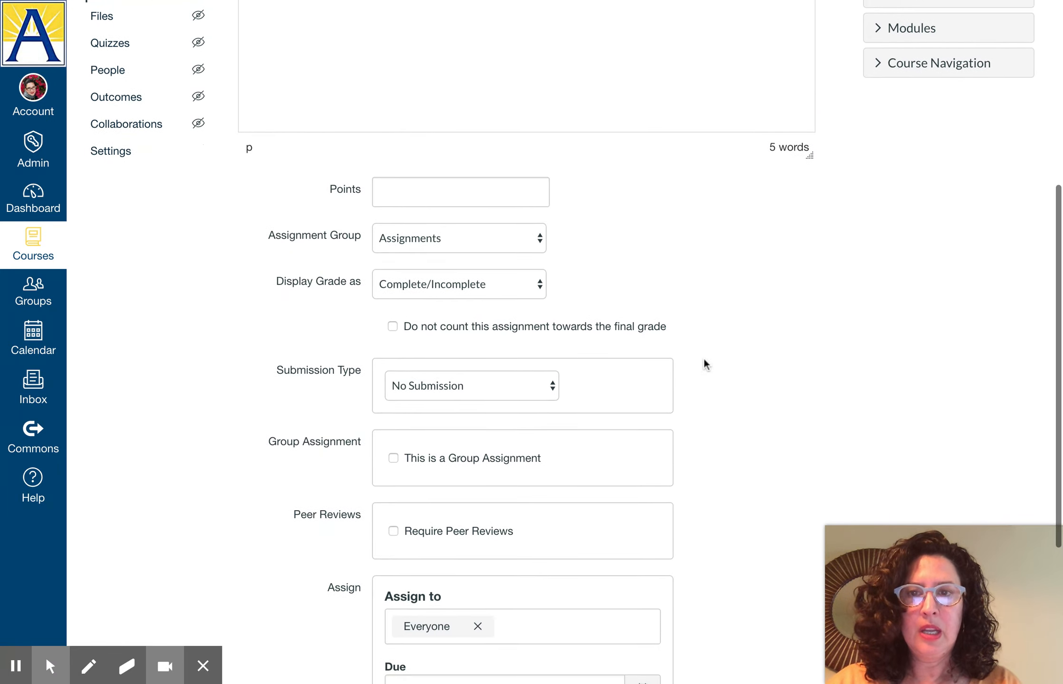
scroll(704, 364, down, 3)
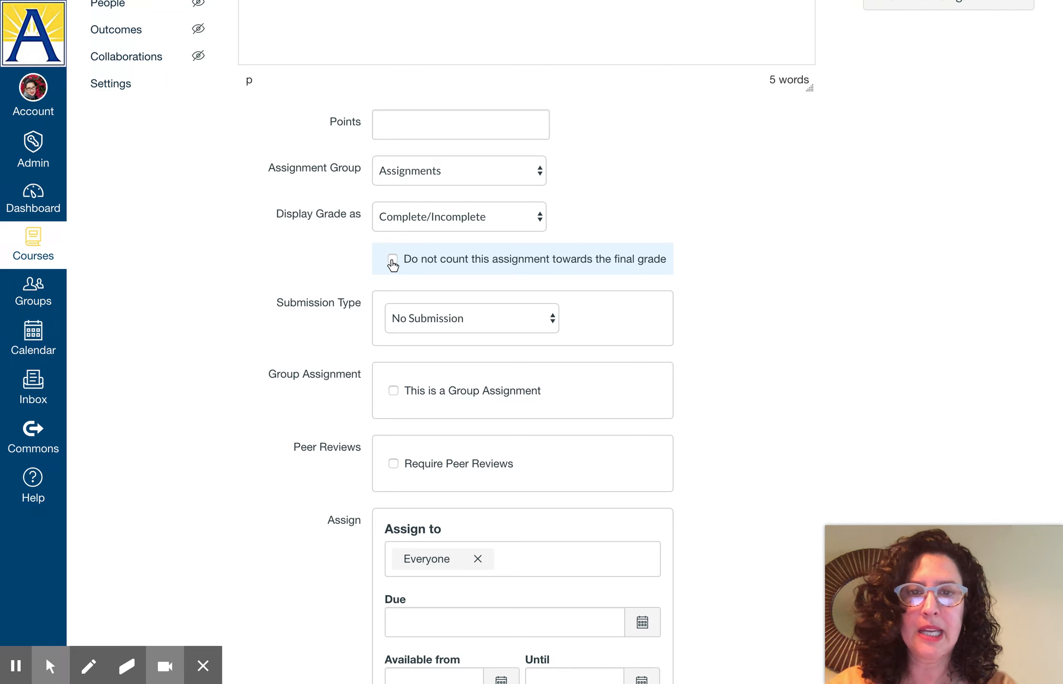
scroll(786, 313, down, 3)
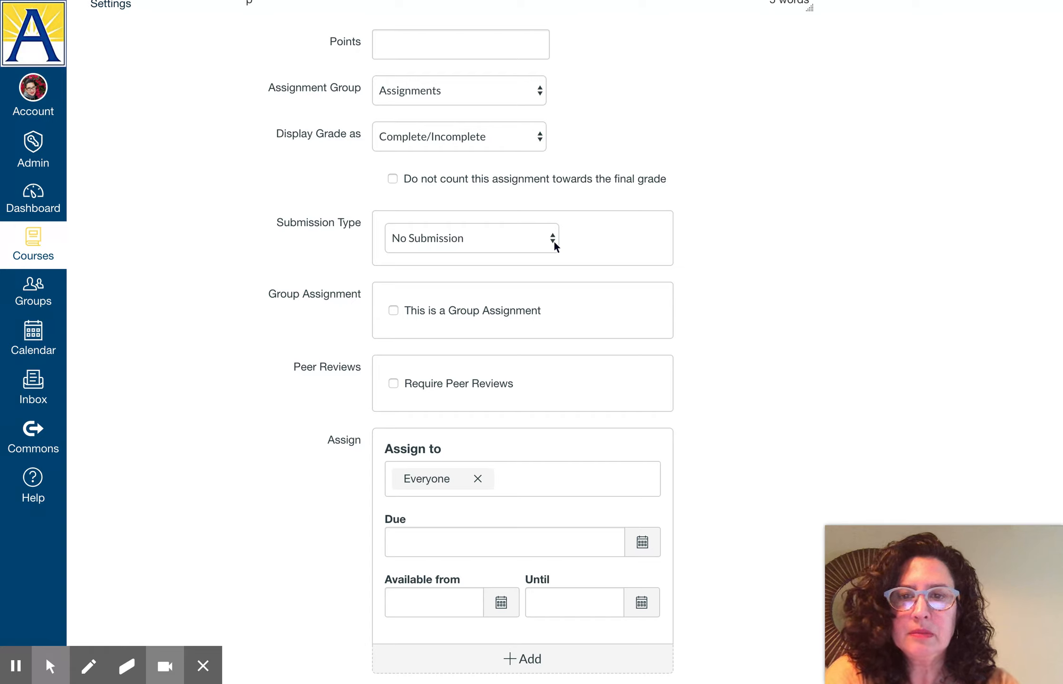
click(553, 241)
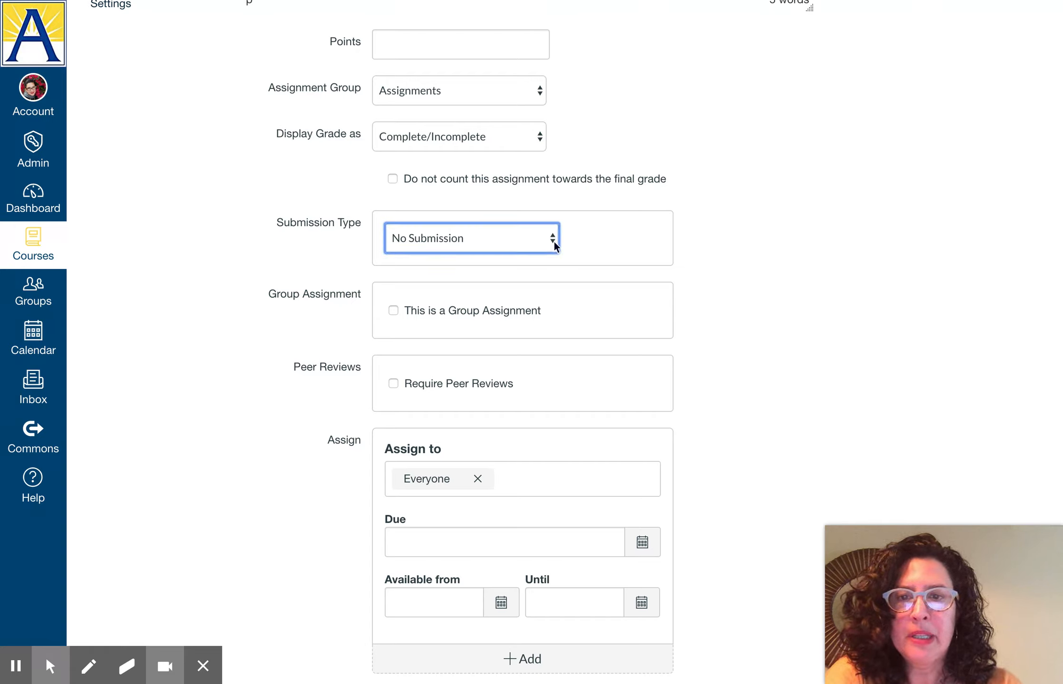
click(539, 258)
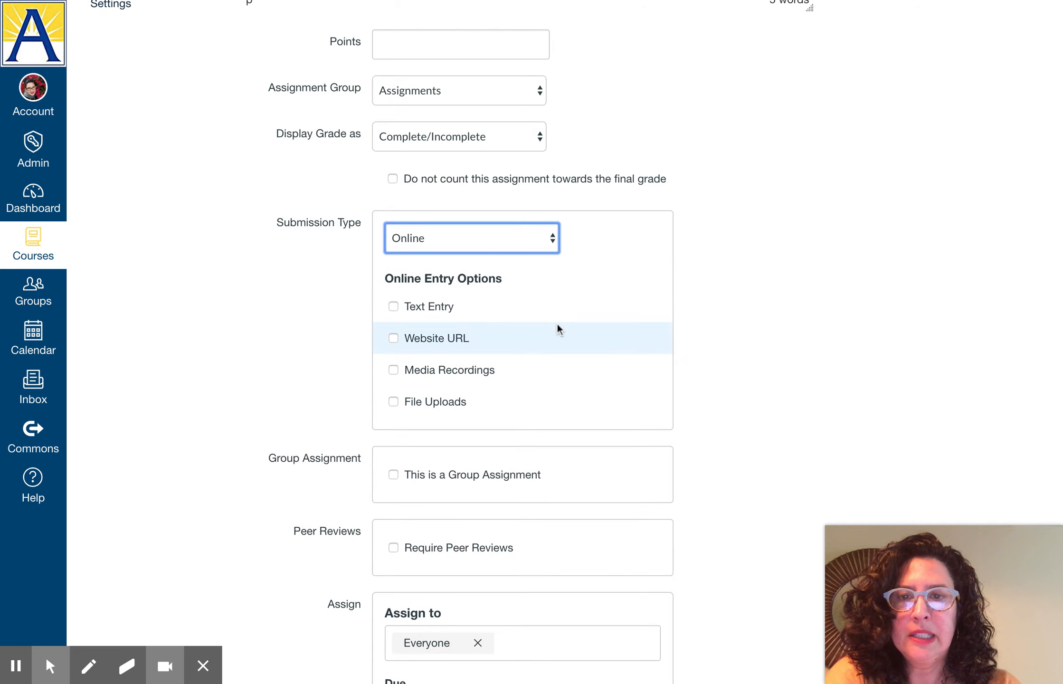
Try media recordings as an online entry option, and allow file uploads instead.
scroll(556, 328, down, 5)
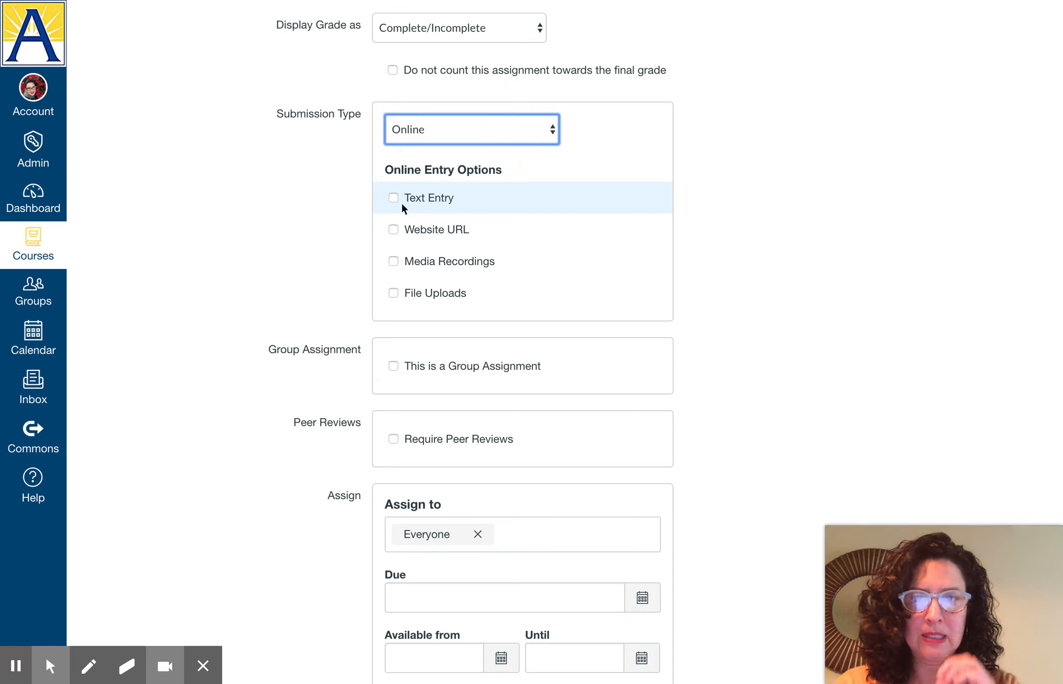
scroll(401, 202, up, 10)
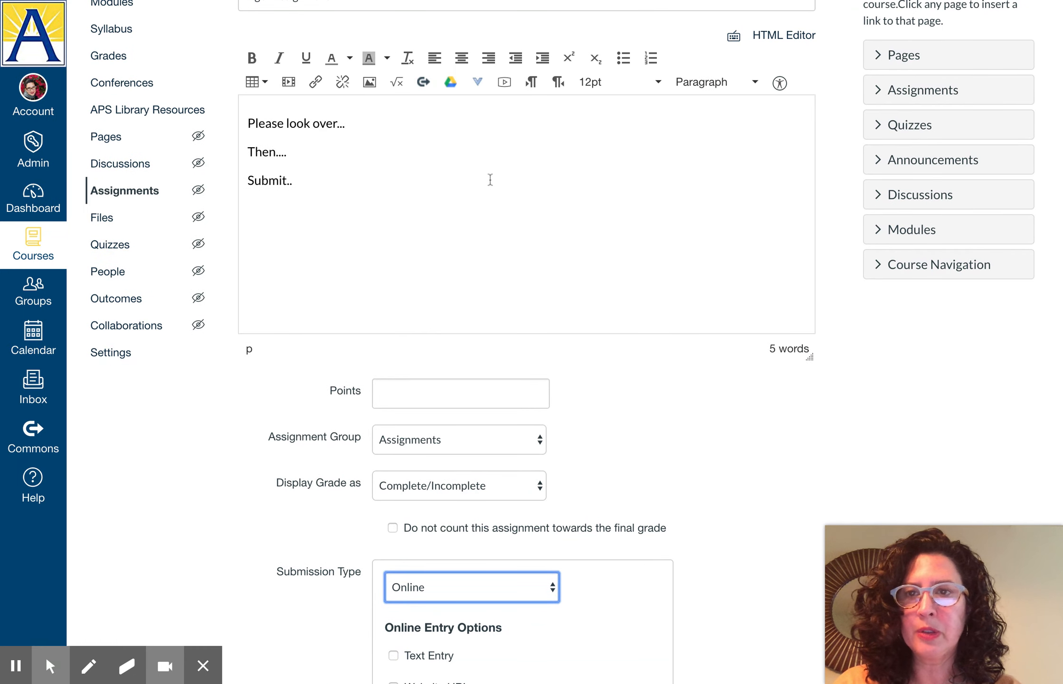
scroll(490, 177, down, 1)
scroll(489, 180, down, 6)
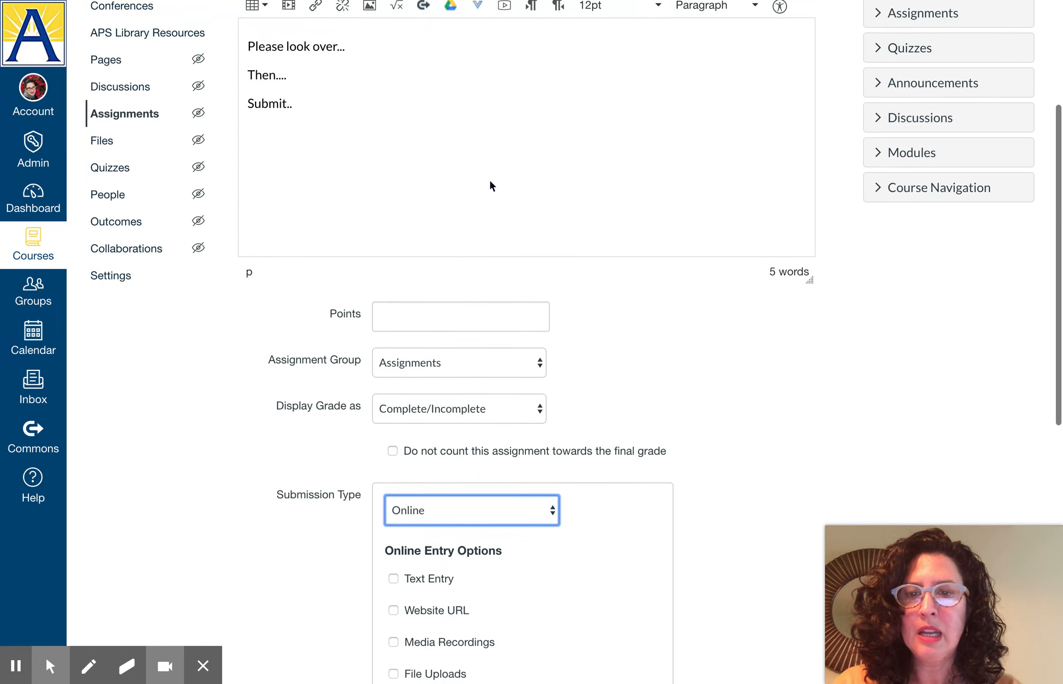
scroll(489, 180, down, 1)
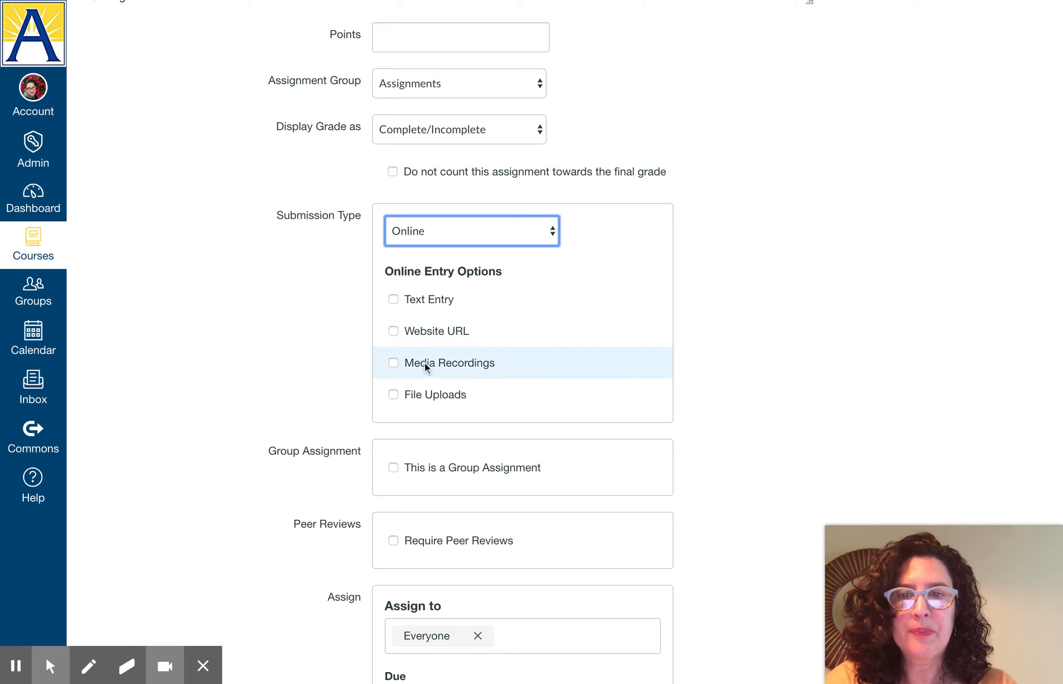
click(398, 365)
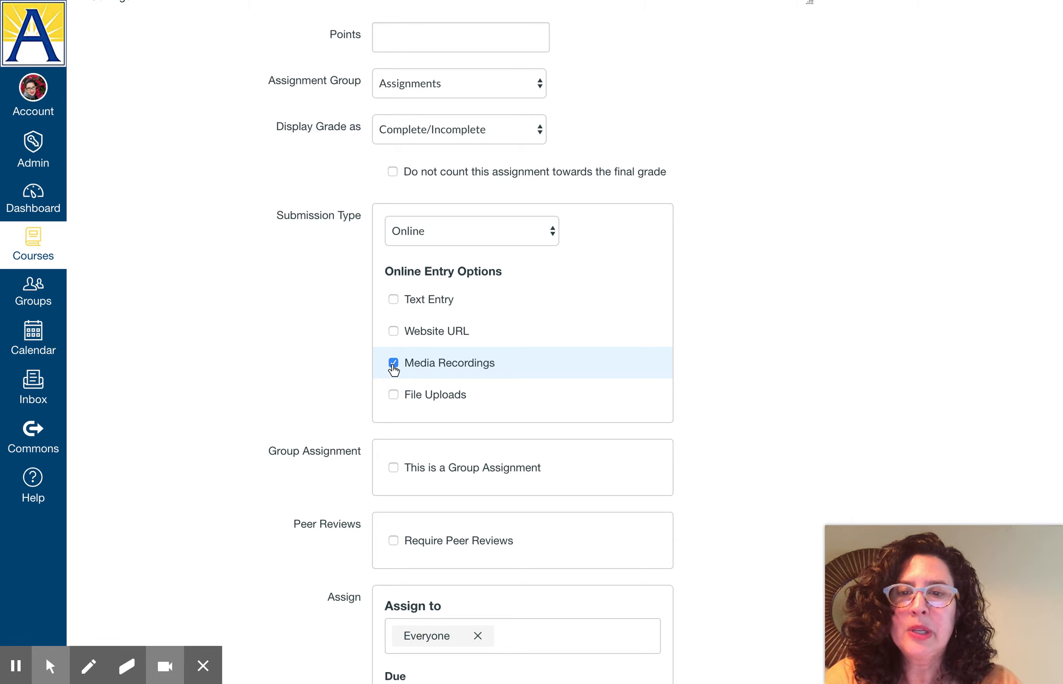
click(393, 363)
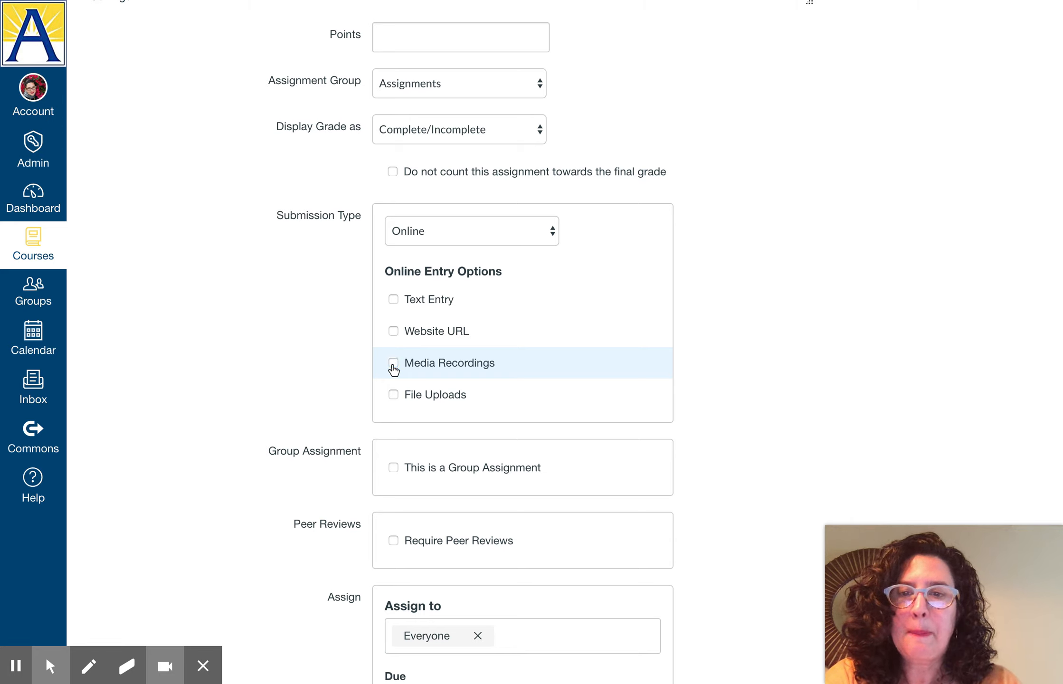
click(393, 395)
scroll(801, 350, down, 5)
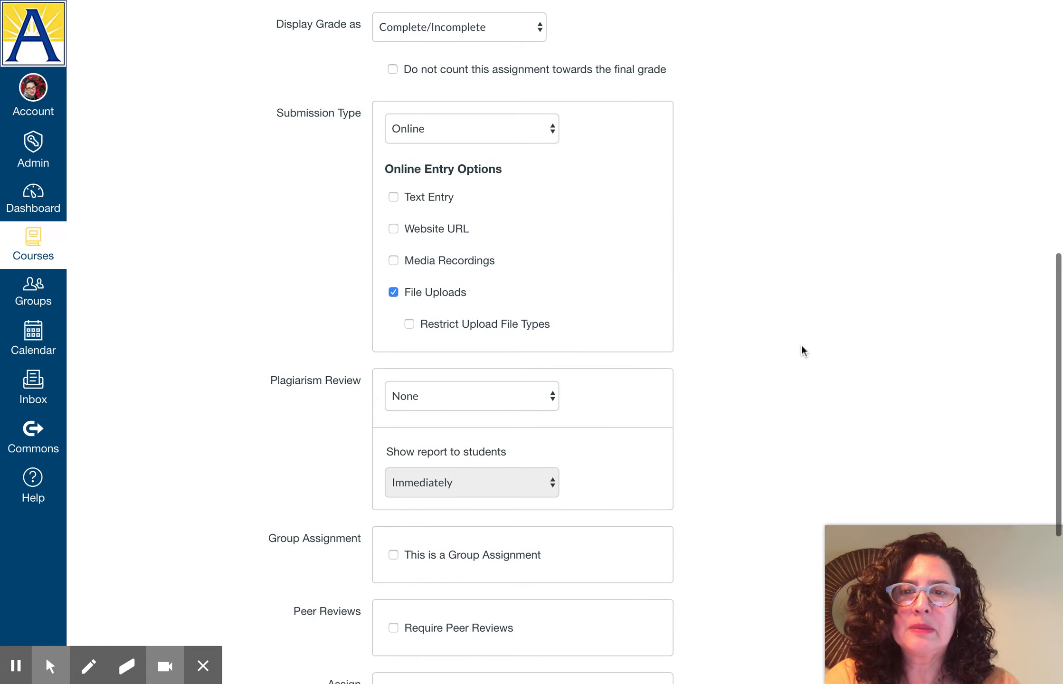
Try allowing website URL and text entry submissions, and turn both options off again.
click(392, 230)
click(392, 198)
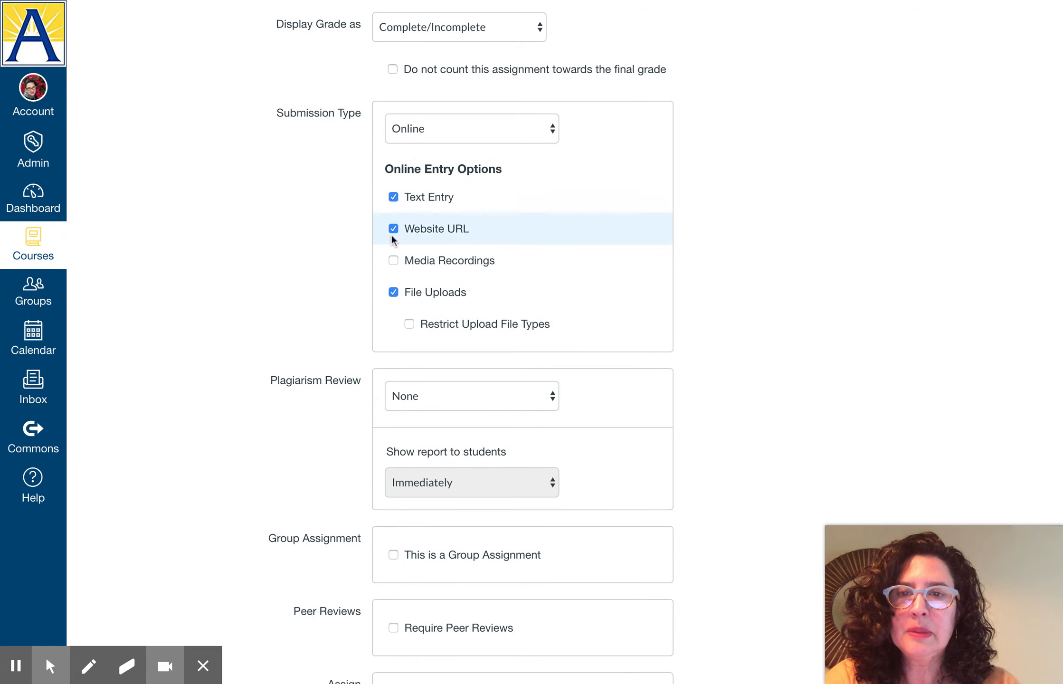
click(393, 197)
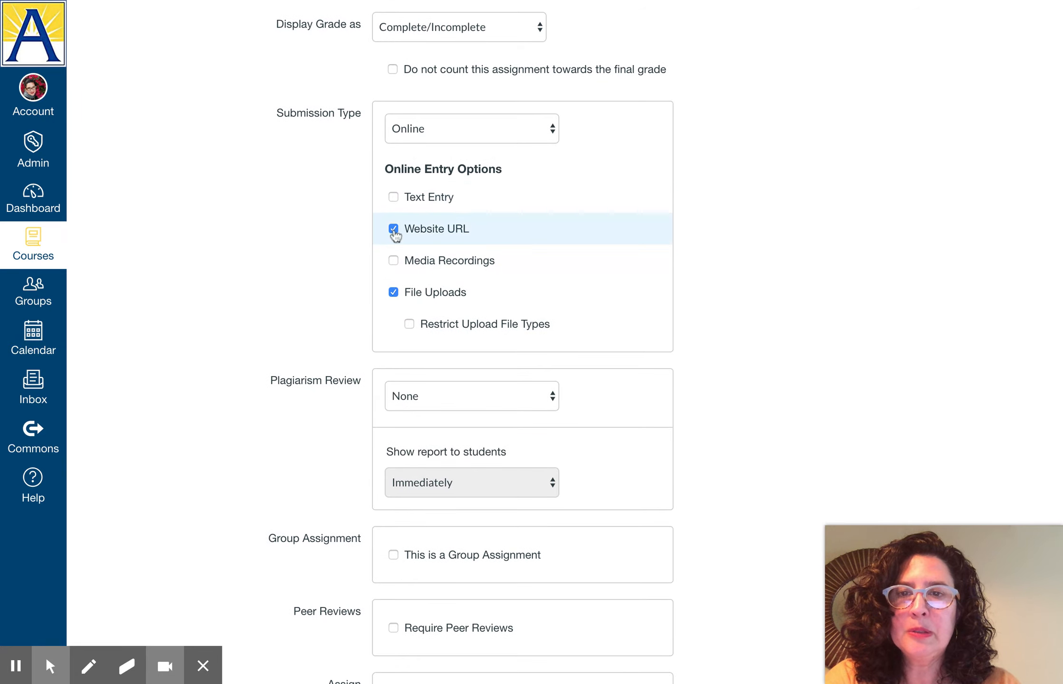
click(392, 229)
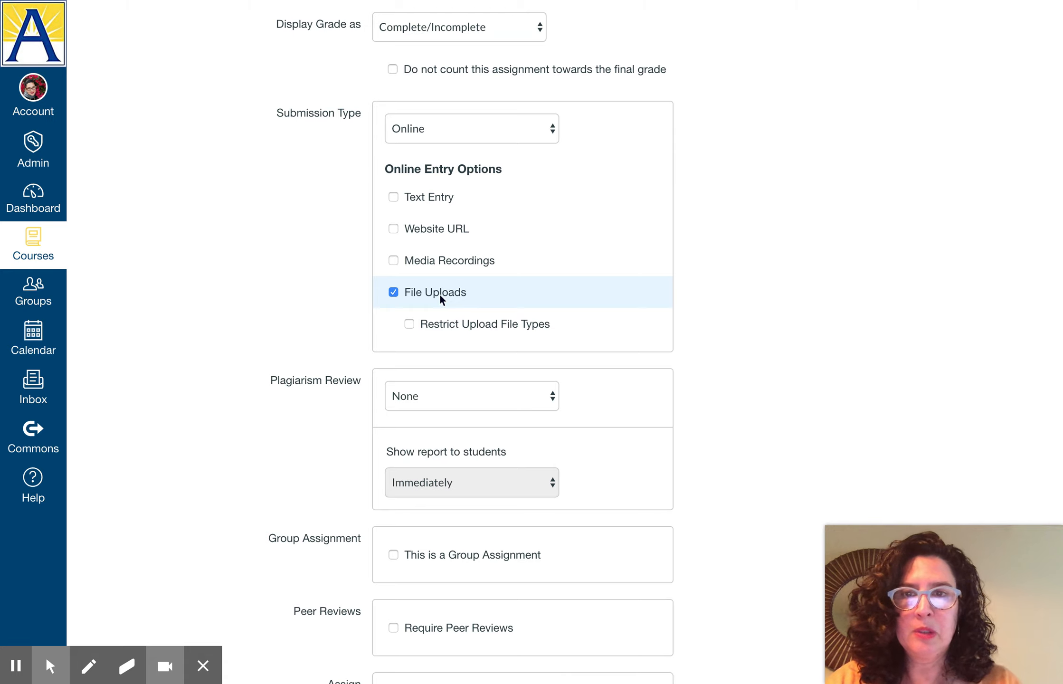
Allow text entry, website URL and media recordings as online entry options alongside file uploads.
click(394, 199)
click(393, 229)
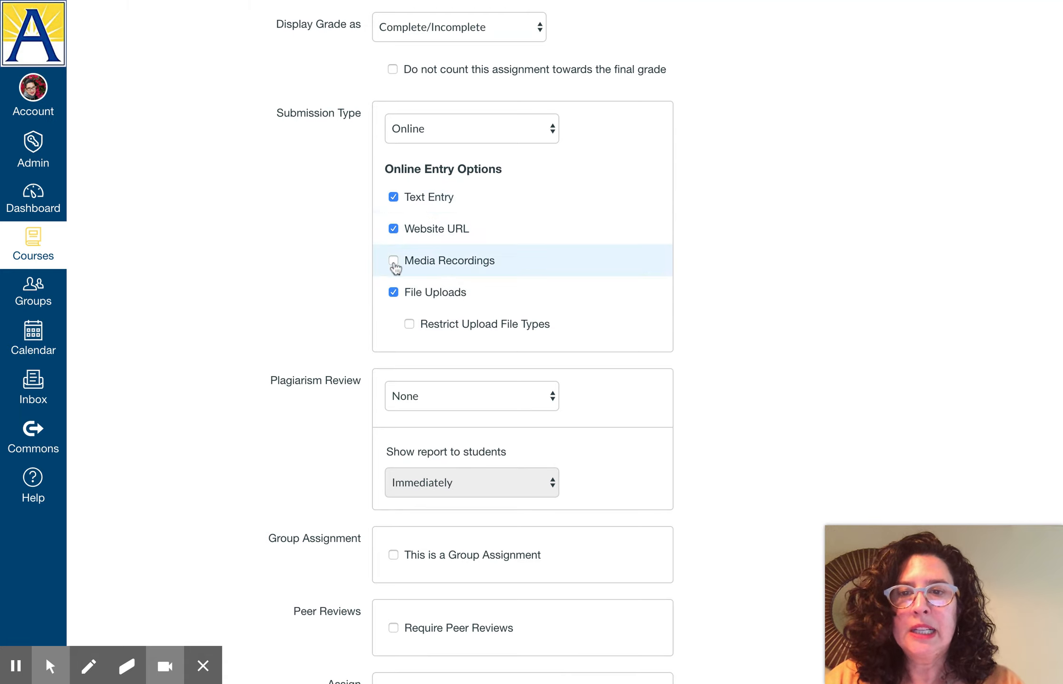
click(394, 261)
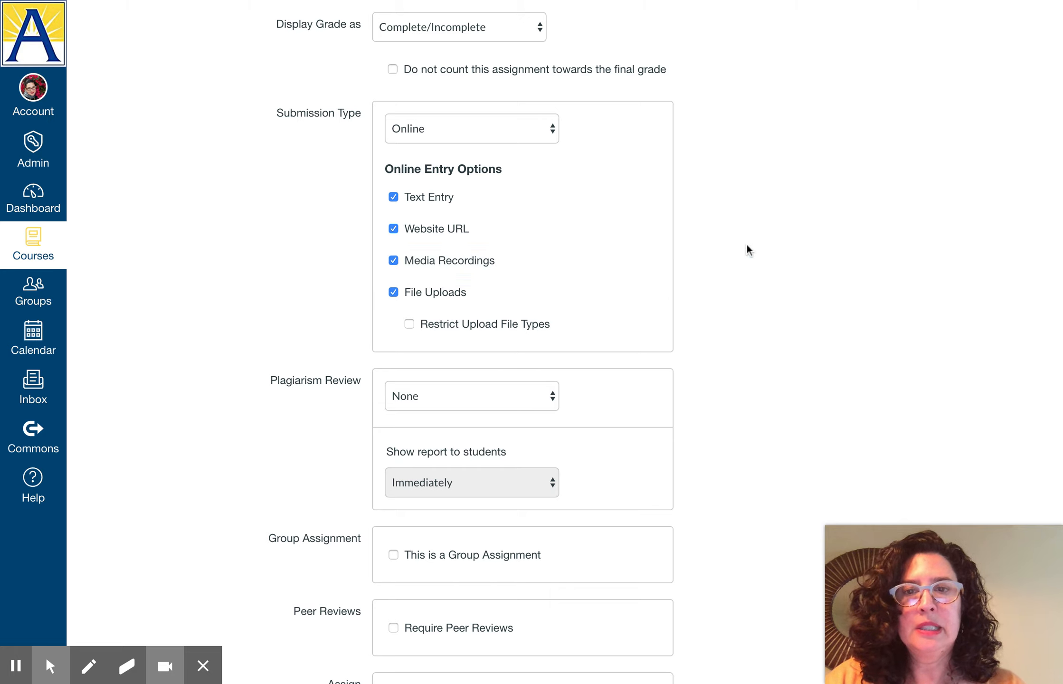
click(394, 197)
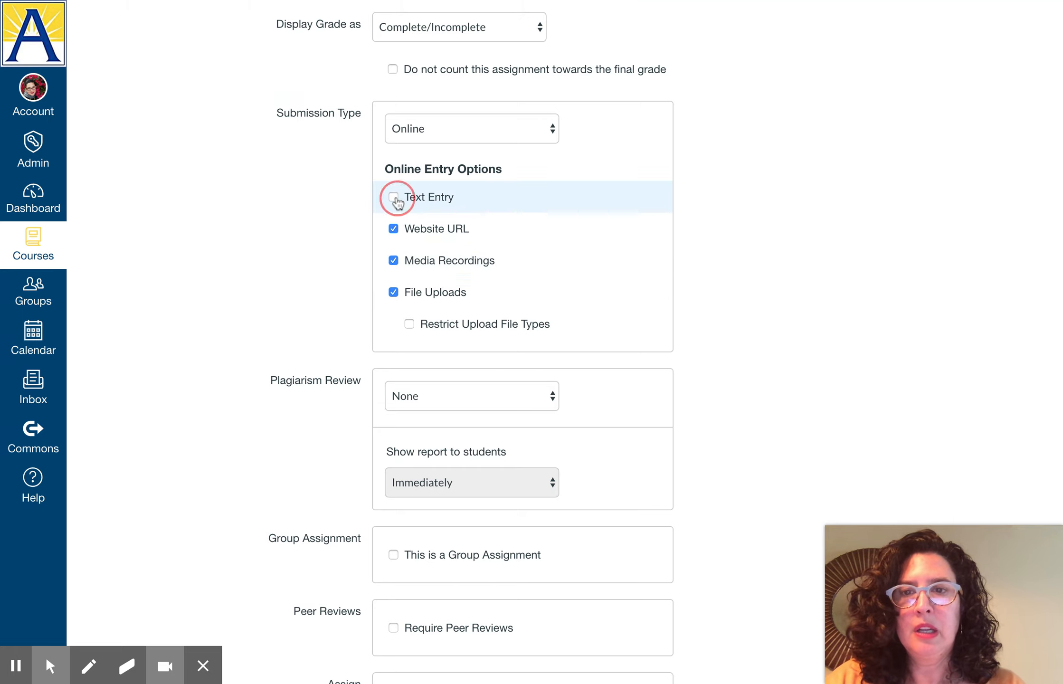
click(394, 197)
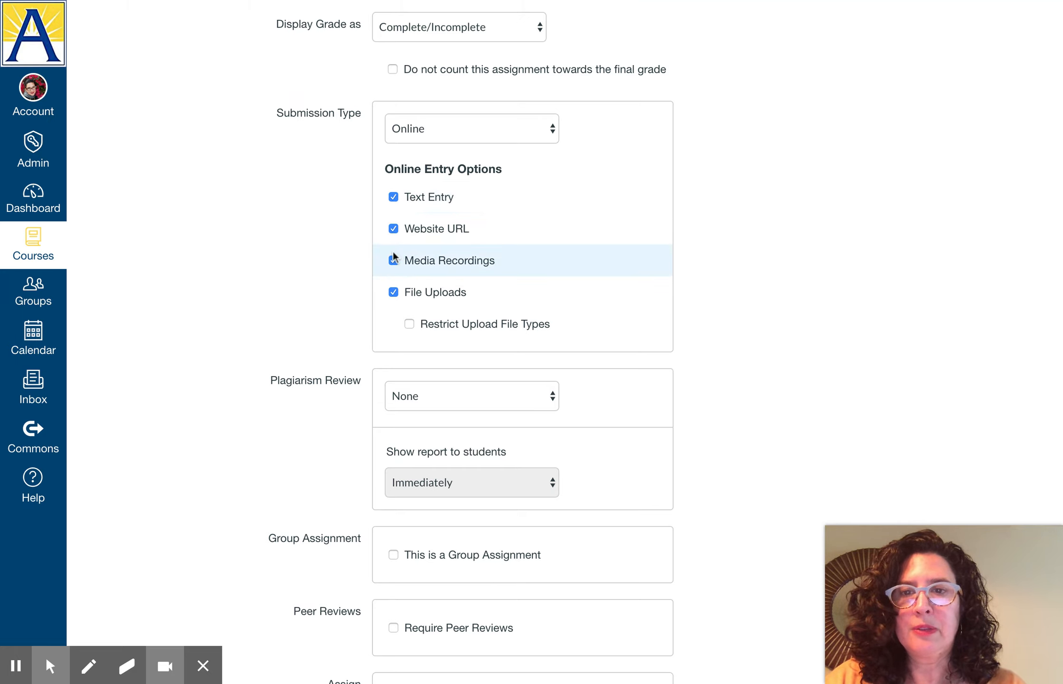
Turn off website URL, media recordings and file uploads, keeping text entry as the only online entry option.
click(393, 229)
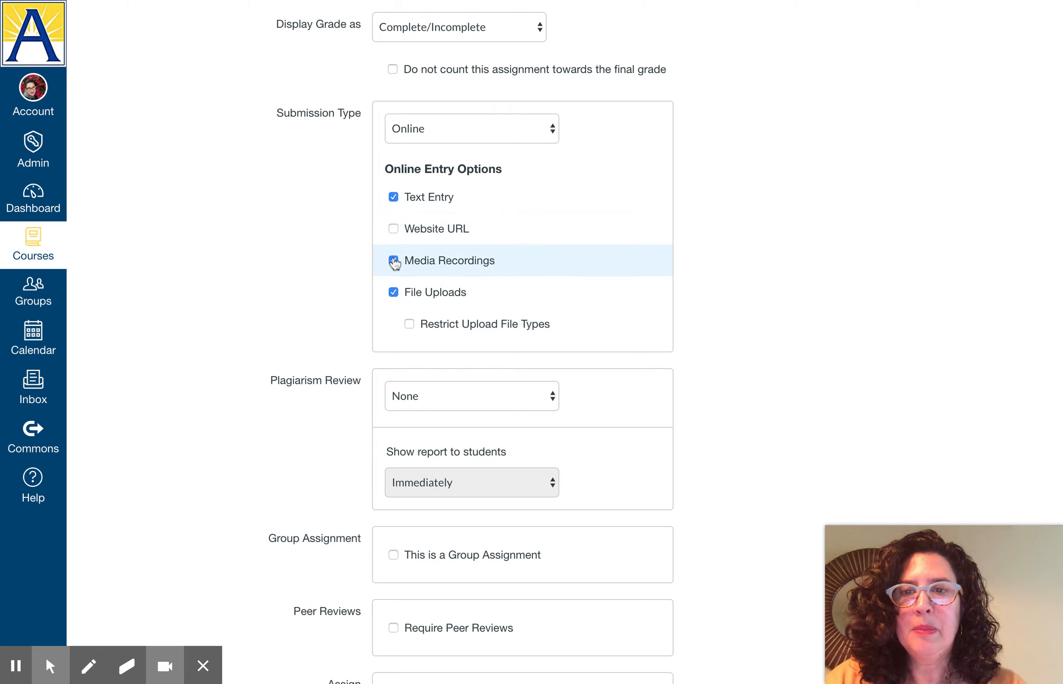
click(394, 262)
click(394, 291)
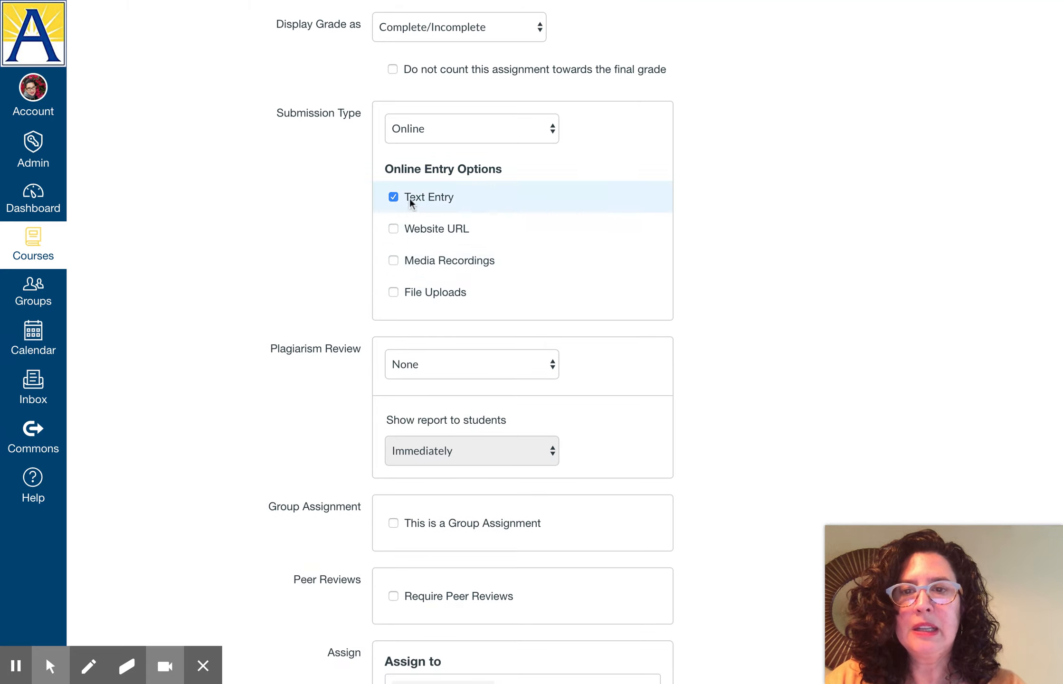
click(394, 229)
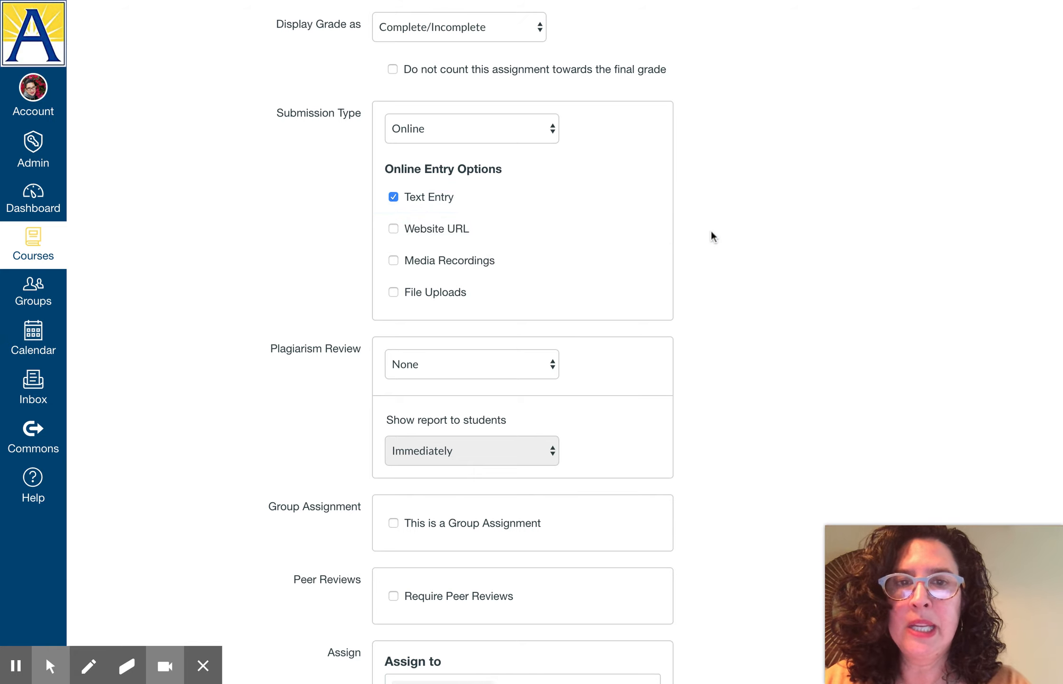
Examine the plagiarism review, group assignment, peer review and assign settings, including the due and availability dates.
scroll(711, 234, down, 3)
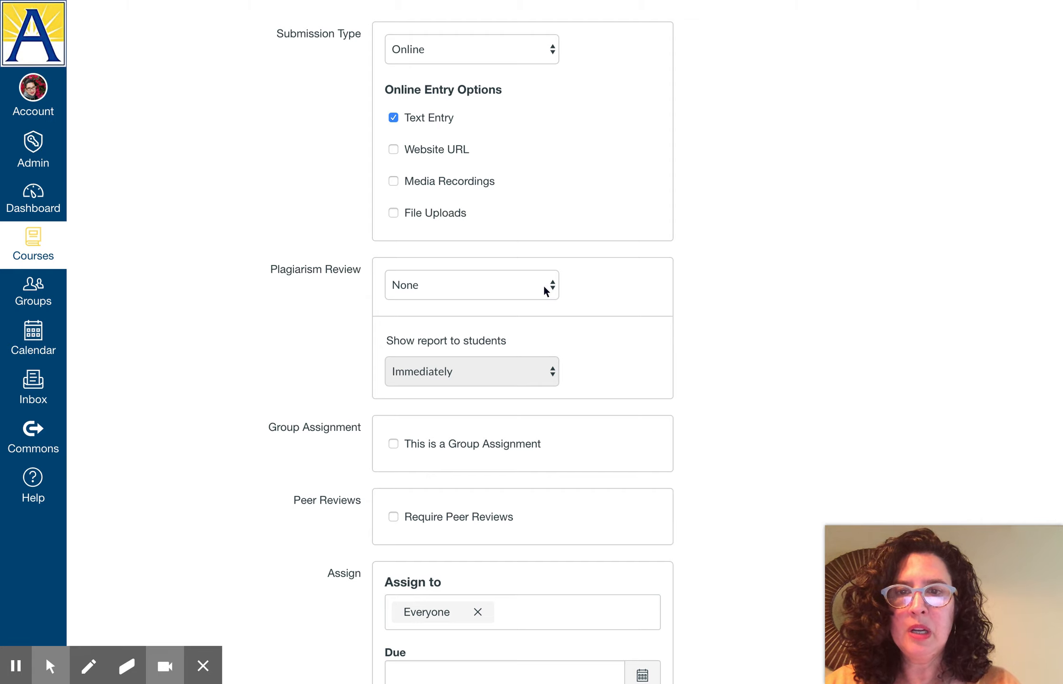
scroll(715, 276, down, 5)
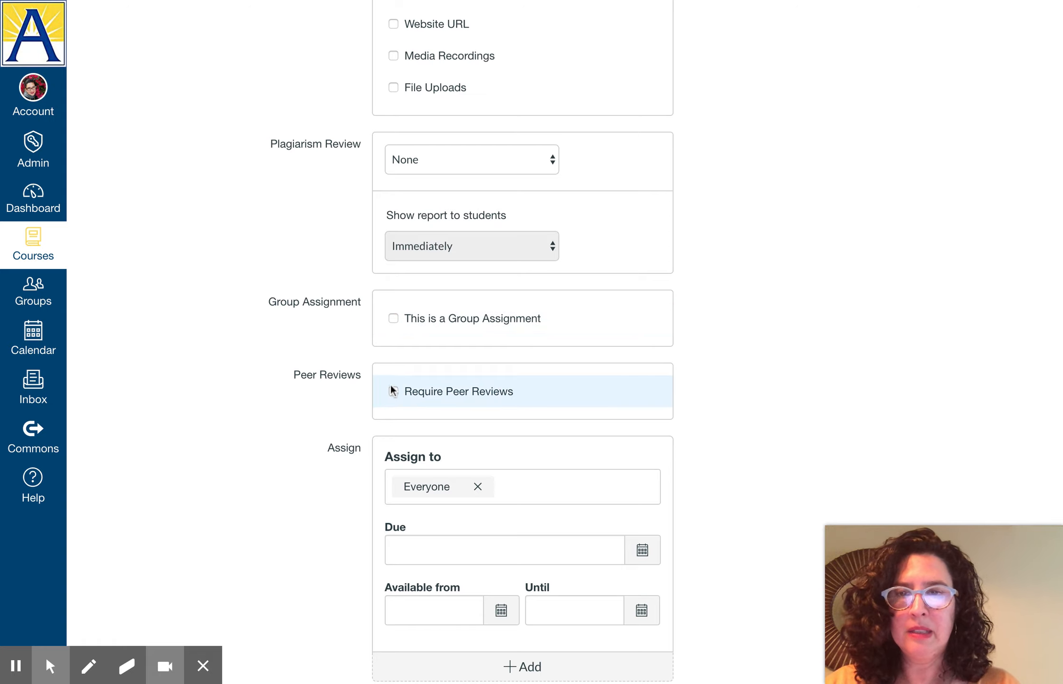
scroll(821, 330, down, 3)
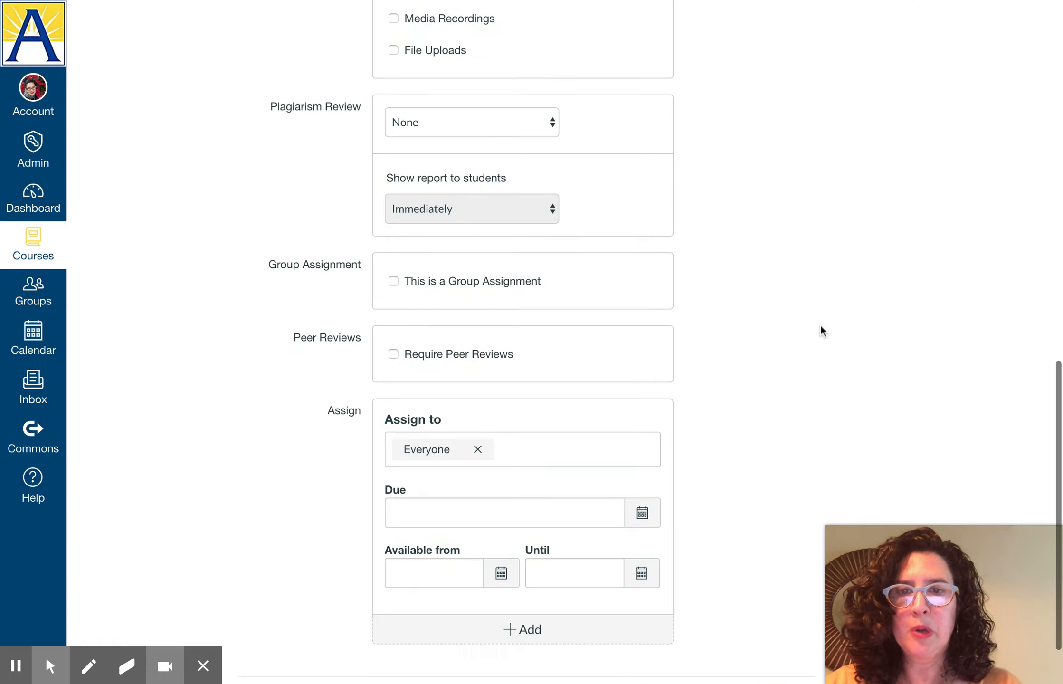
scroll(823, 331, down, 1)
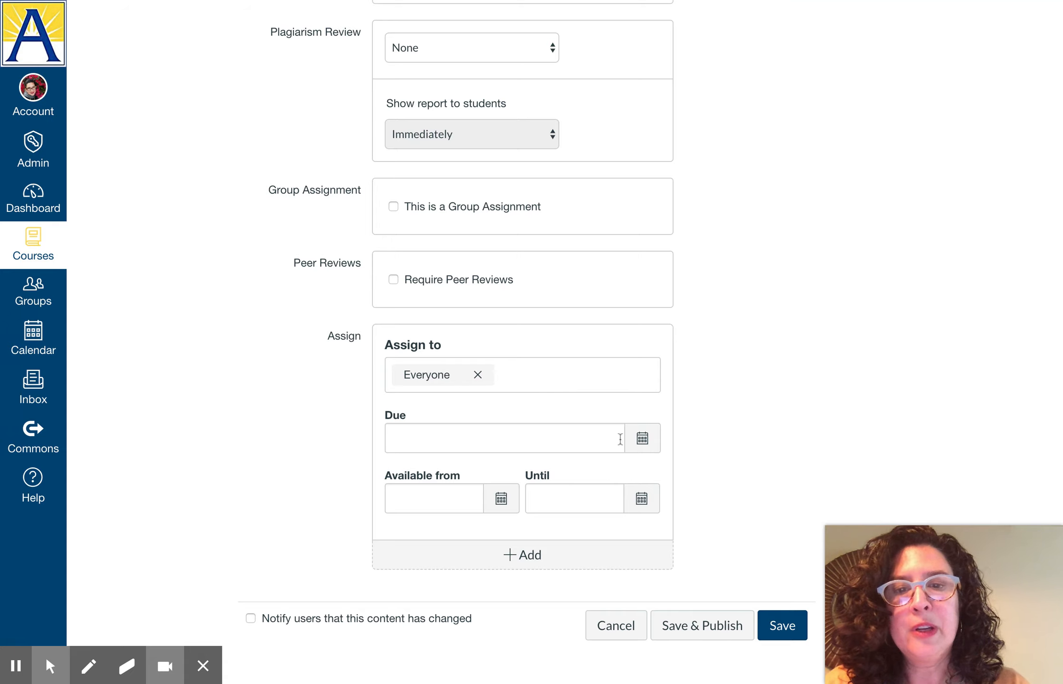
Assign Tiger Assignment to the SAMPLE COURSE section instead of Everyone, due Mar 26 at 11:59pm.
click(478, 374)
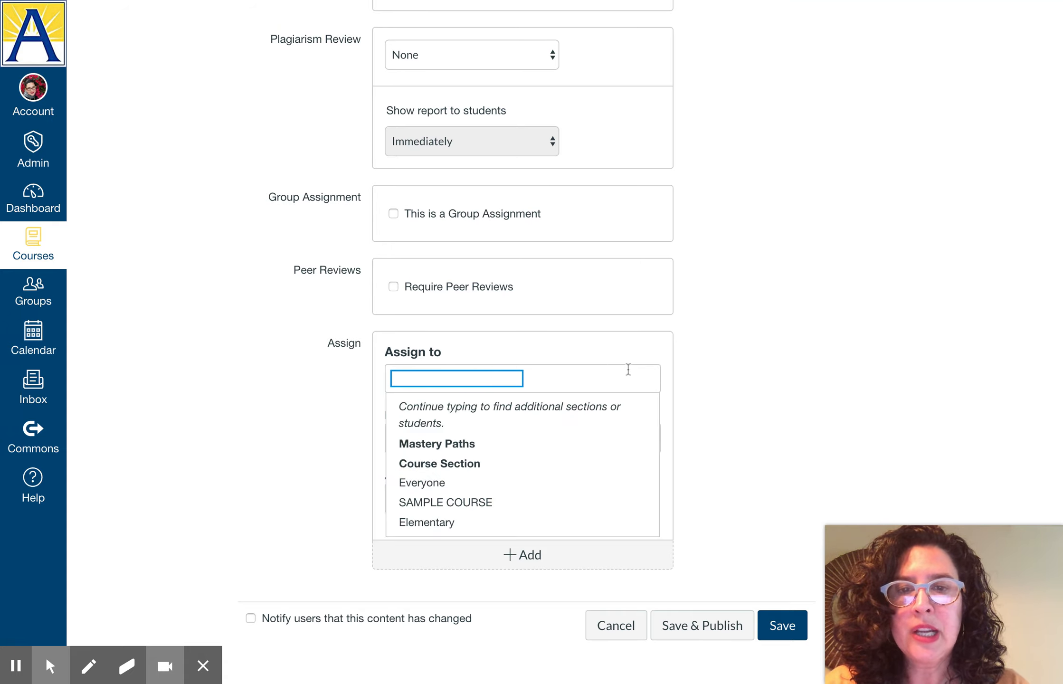
click(475, 502)
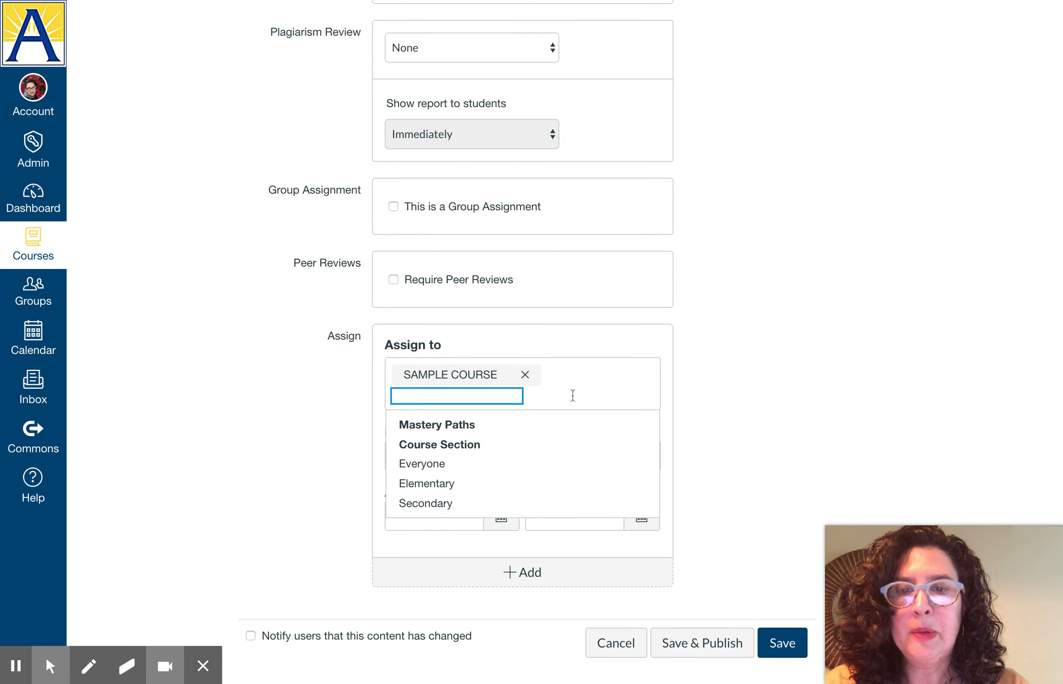
click(724, 383)
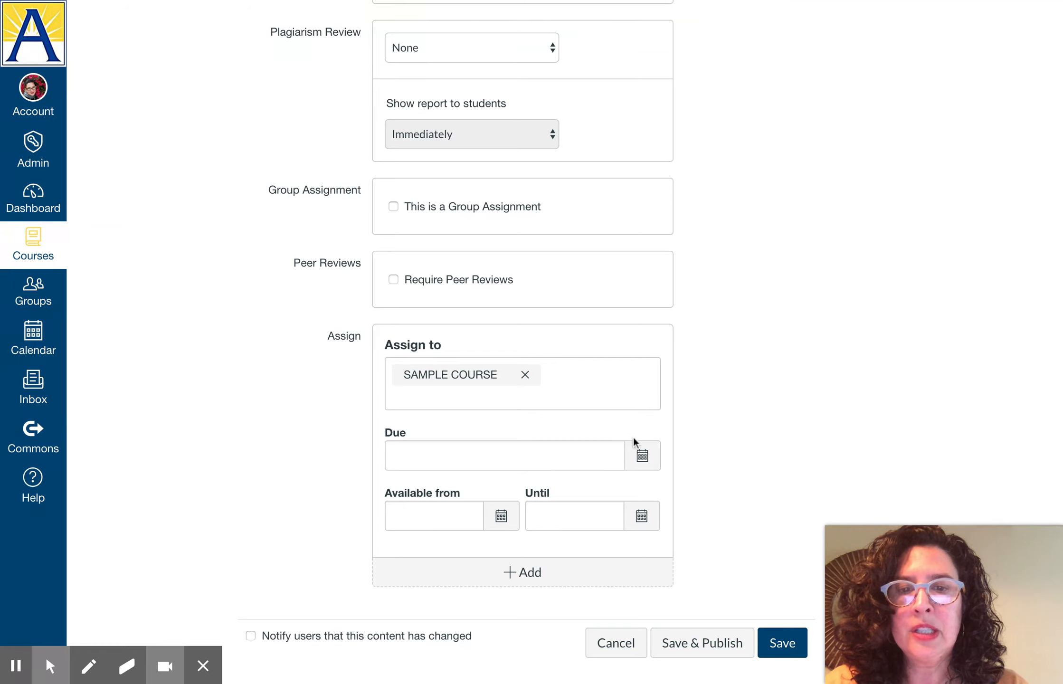
click(638, 459)
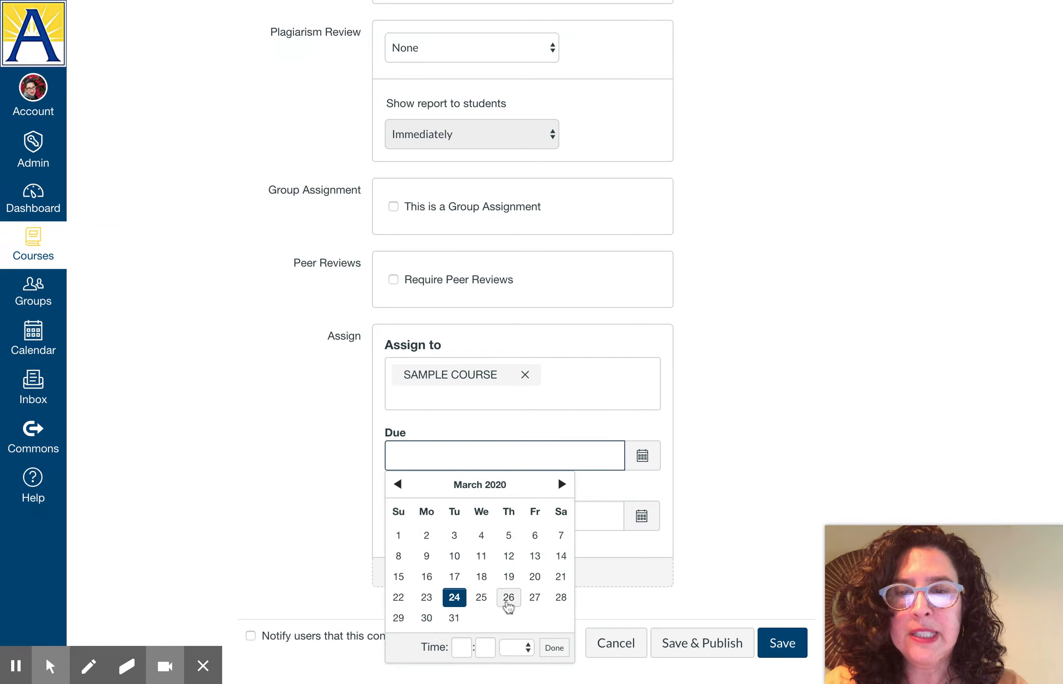
click(507, 598)
click(814, 449)
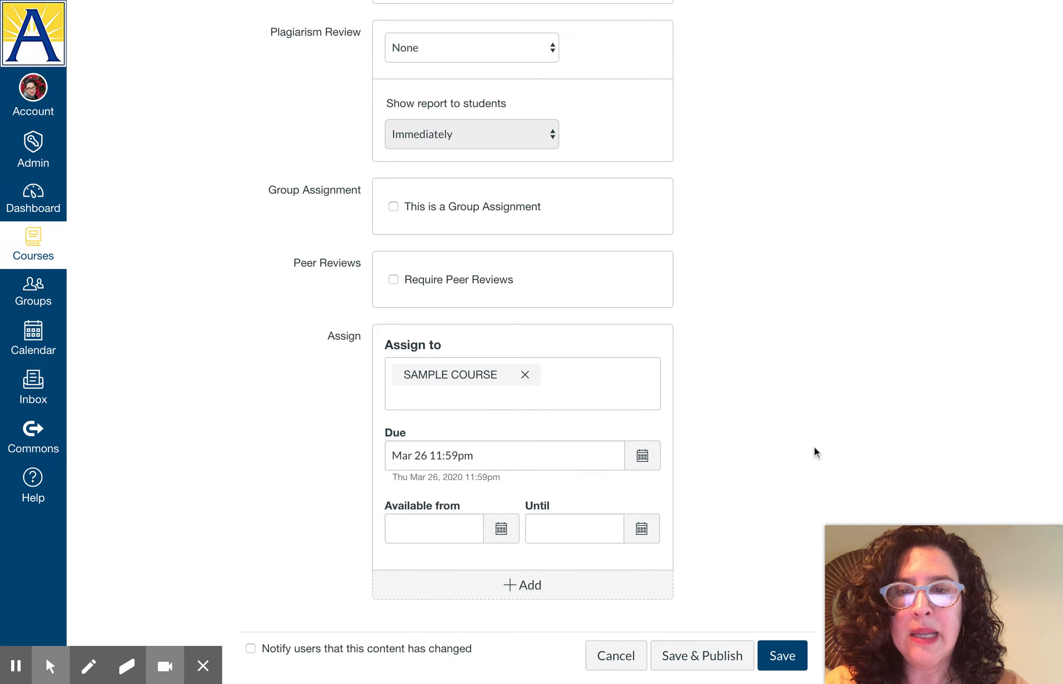
Add a second assign entry for the Secondary section.
click(525, 585)
scroll(731, 434, down, 5)
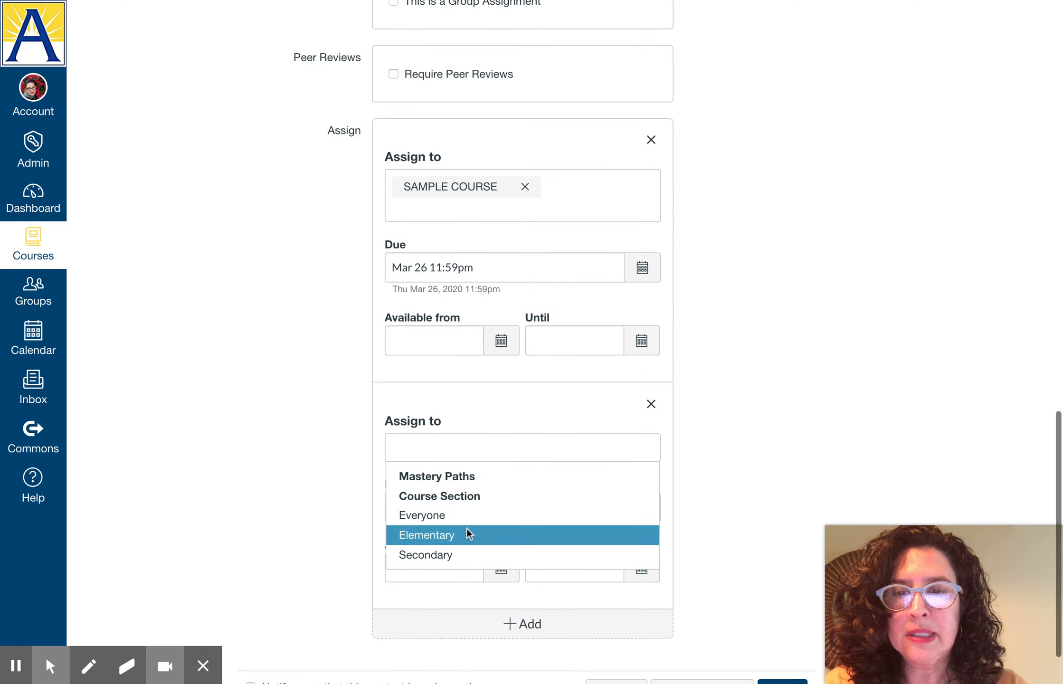
scroll(466, 528, down, 1)
click(461, 532)
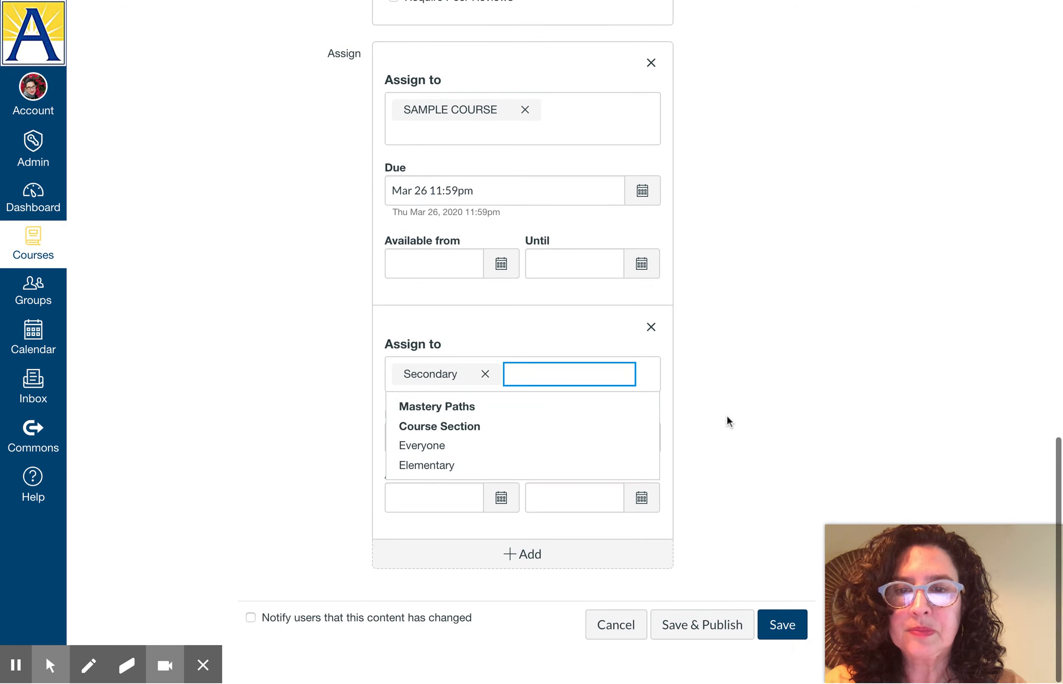
scroll(523, 475, down, 1)
click(500, 503)
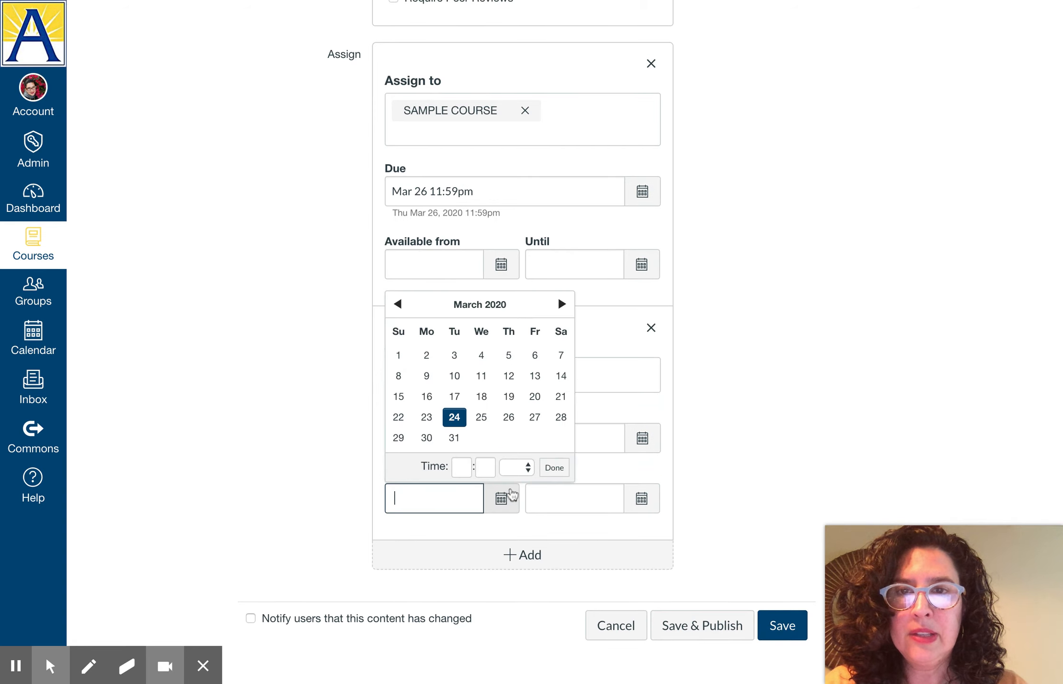
click(534, 417)
click(749, 401)
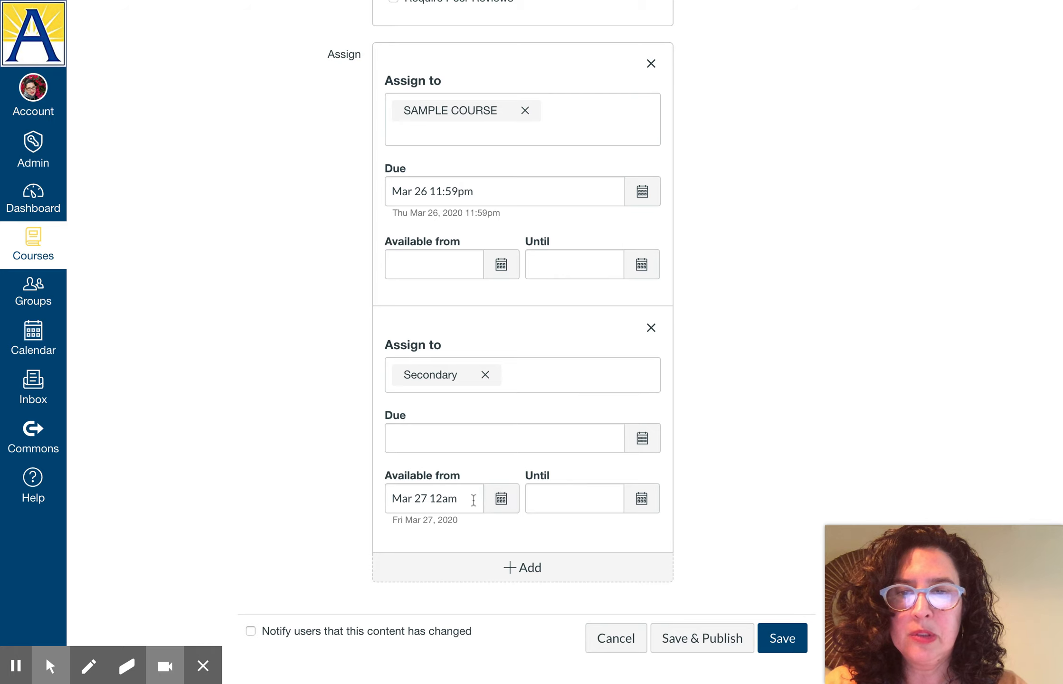
drag(474, 497, 356, 499)
key(BackSpace)
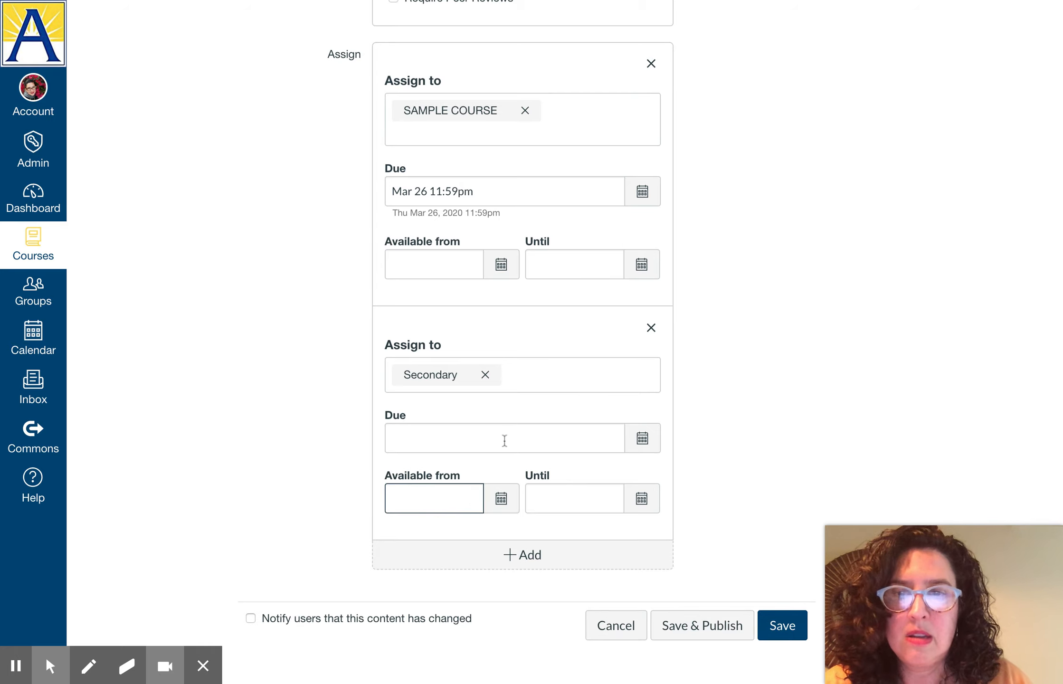
Set the Secondary section's due date to Mar 27 at 11:59pm.
click(638, 439)
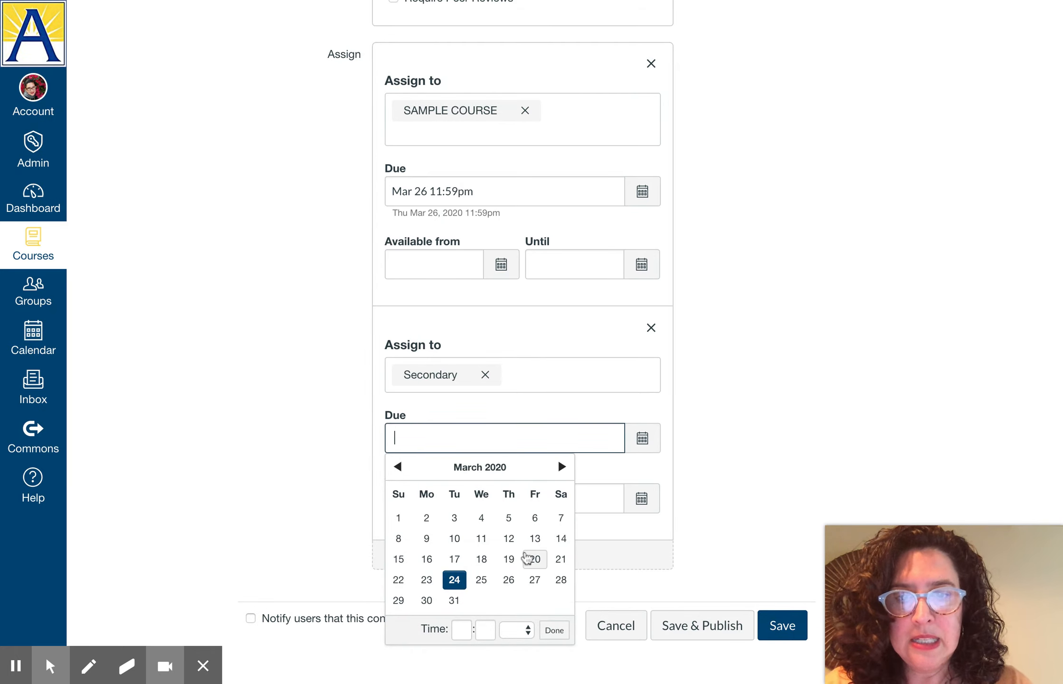
click(535, 579)
click(731, 460)
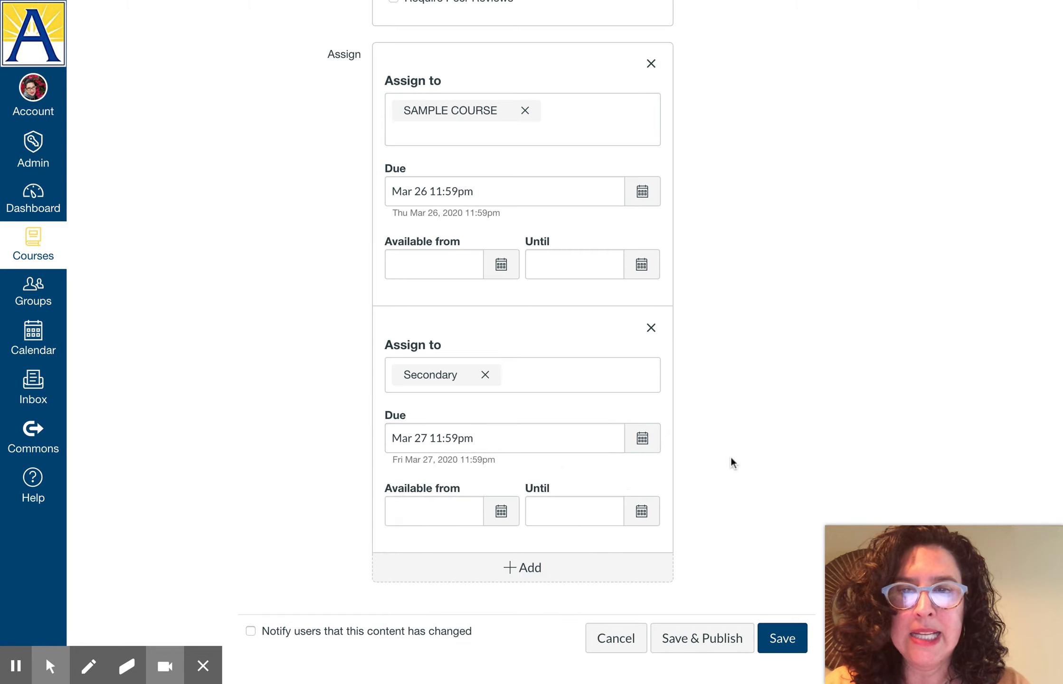
scroll(740, 333, up, 3)
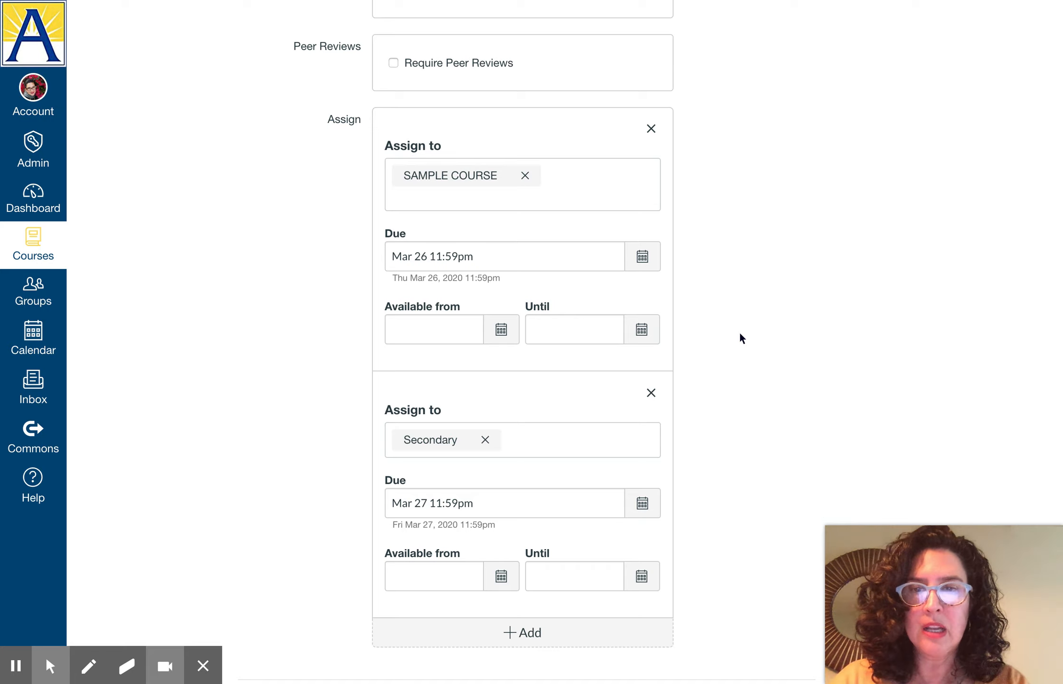
Remove the second assign entry, including its Secondary section and due date.
click(485, 439)
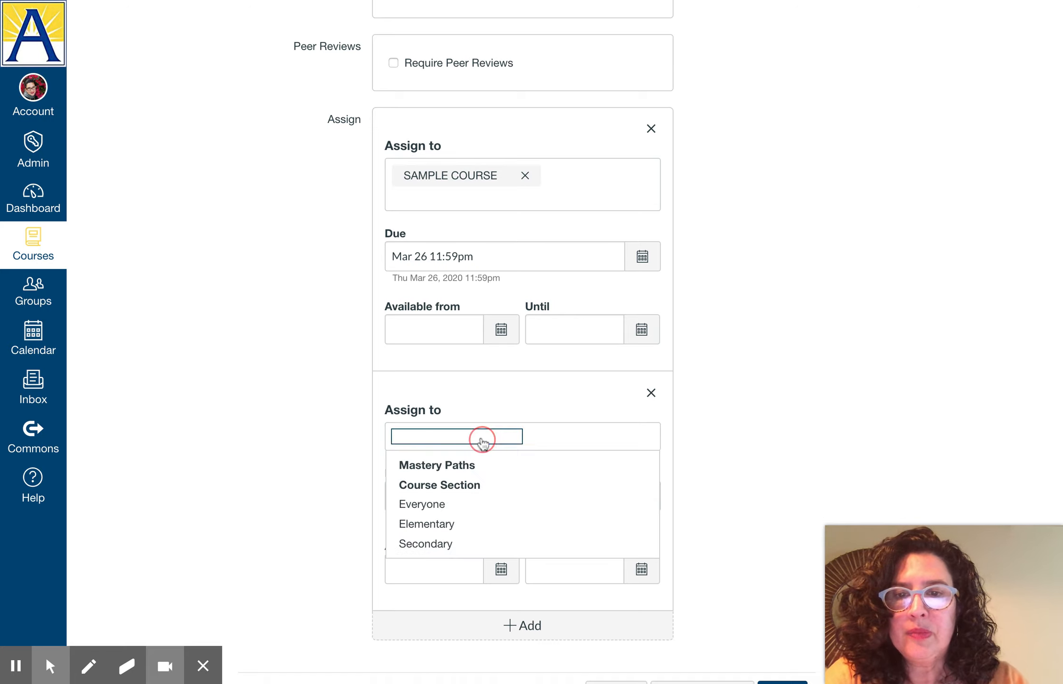
click(823, 454)
click(650, 392)
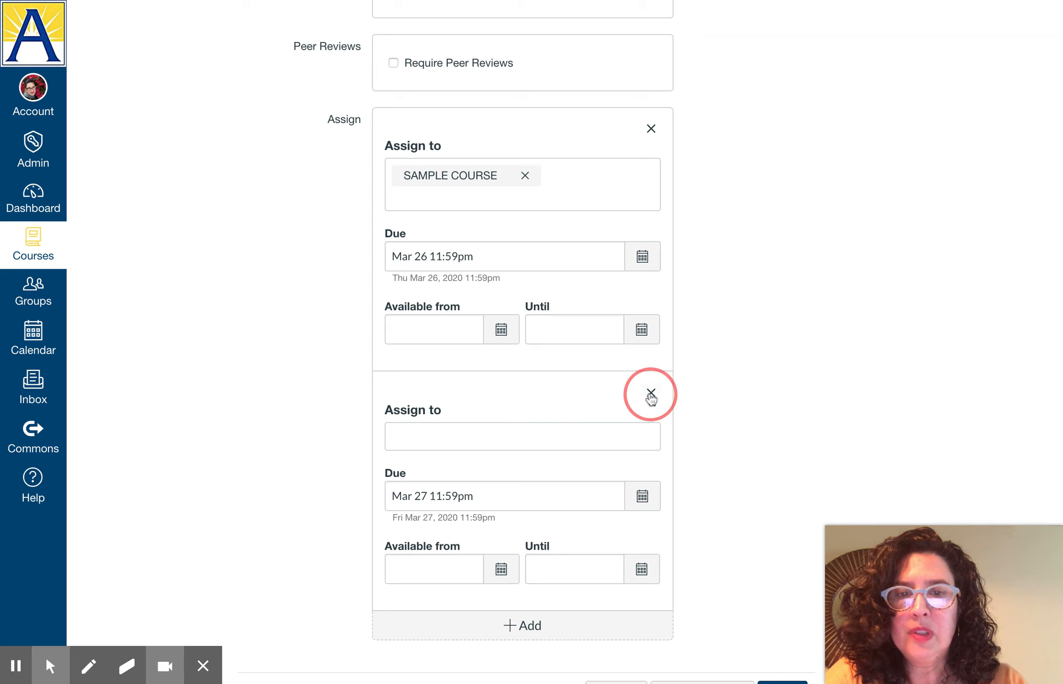
click(724, 345)
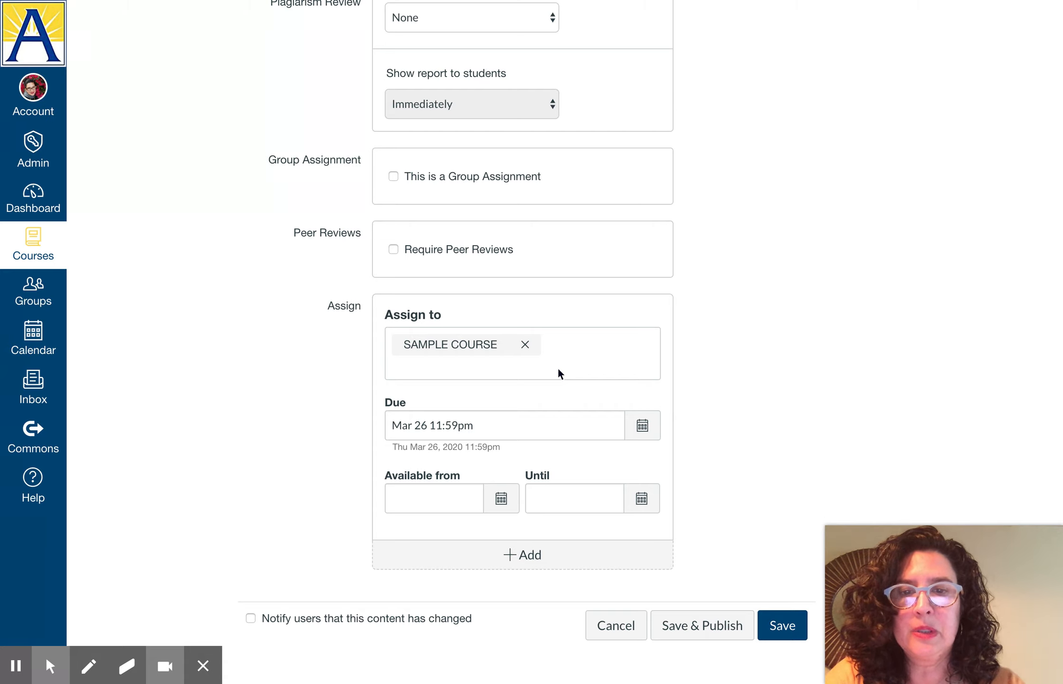
click(809, 382)
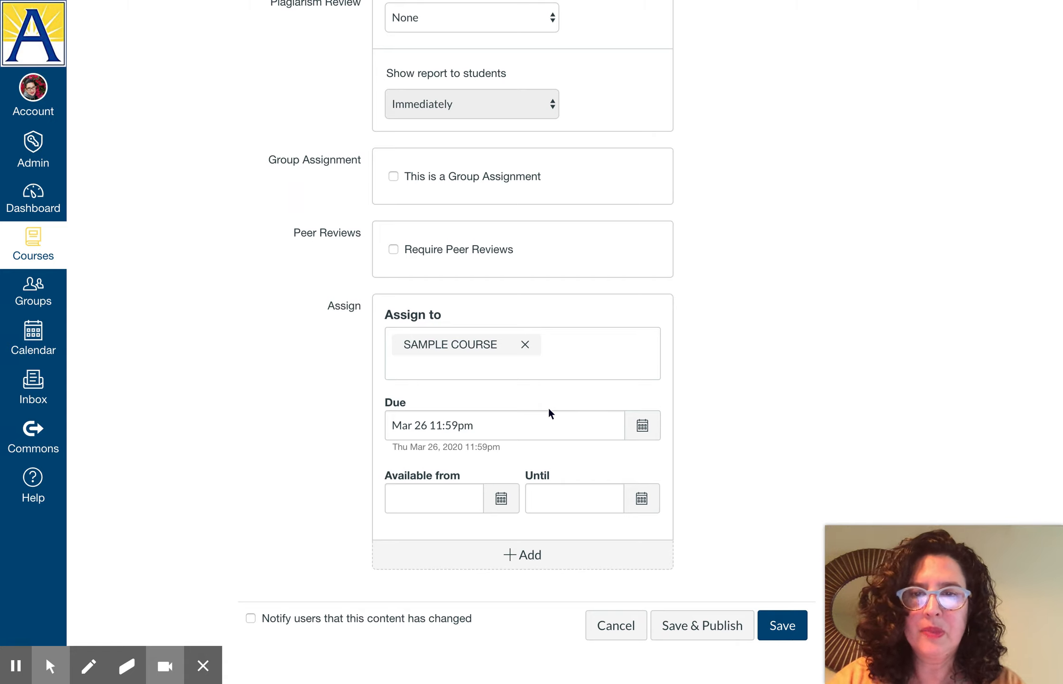
Set the points to 0 and save and publish the assignment without including the Elementary and Secondary sections.
click(734, 626)
click(604, 610)
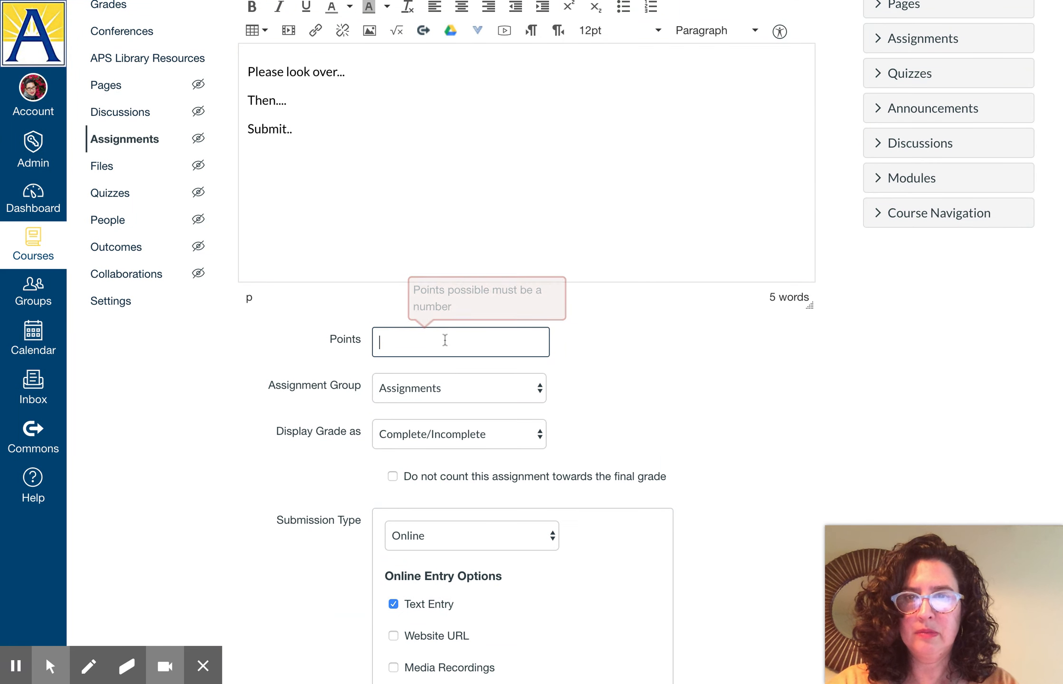
click(425, 361)
scroll(719, 475, down, 15)
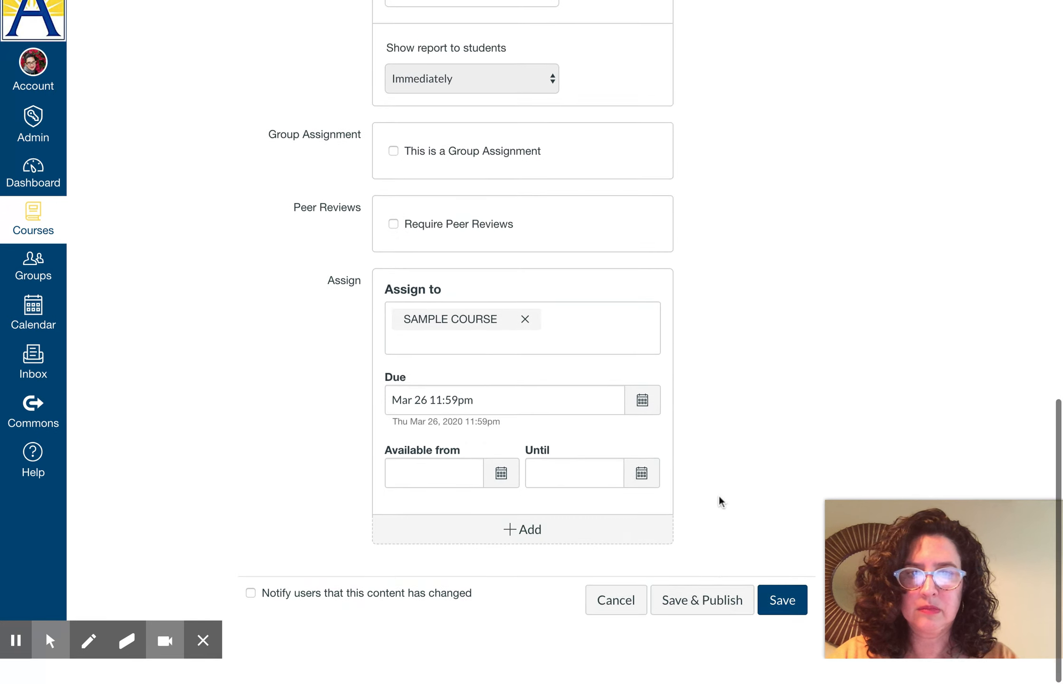
click(775, 627)
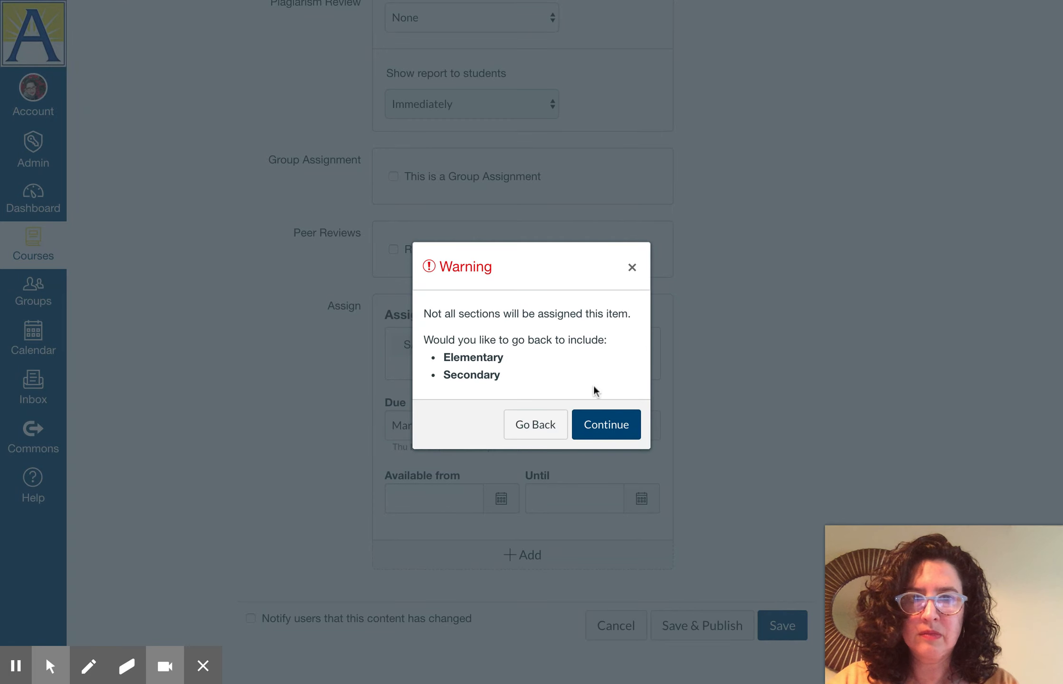
click(598, 419)
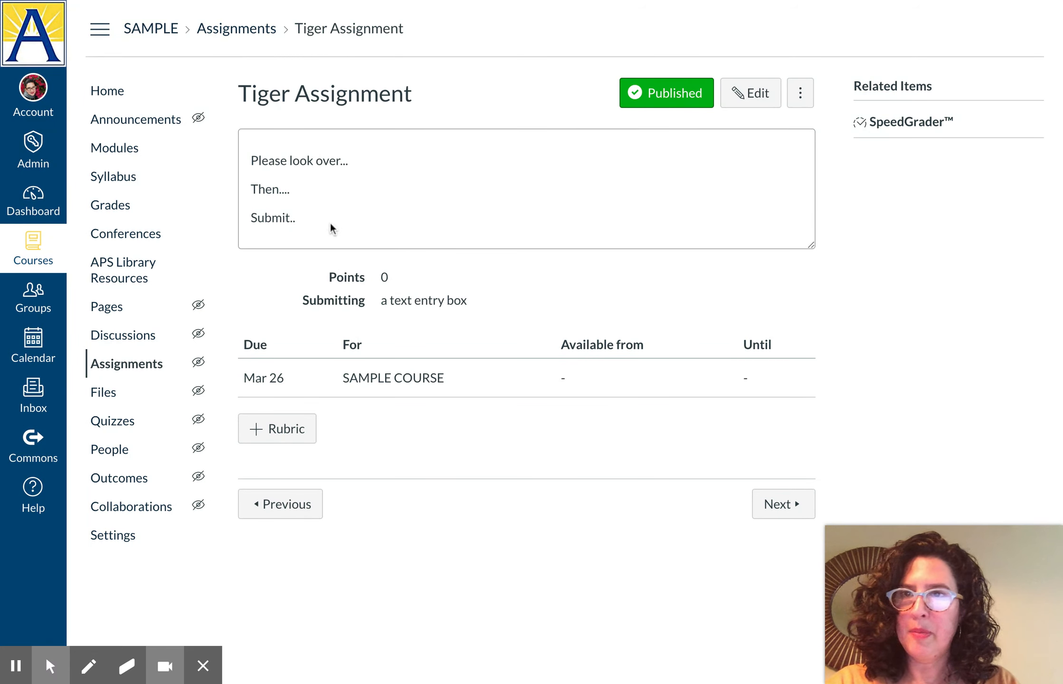
Open the course modules and try to move Tiger Assignment above Introduction to Tigers in the 2. Tigers module.
click(125, 150)
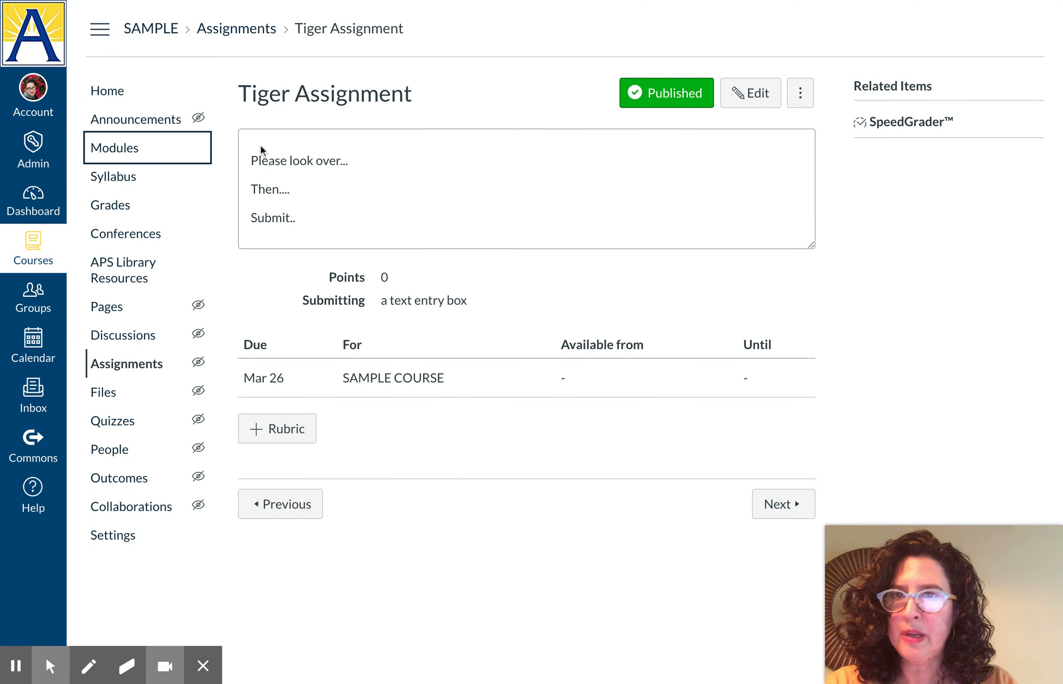
scroll(427, 332, down, 5)
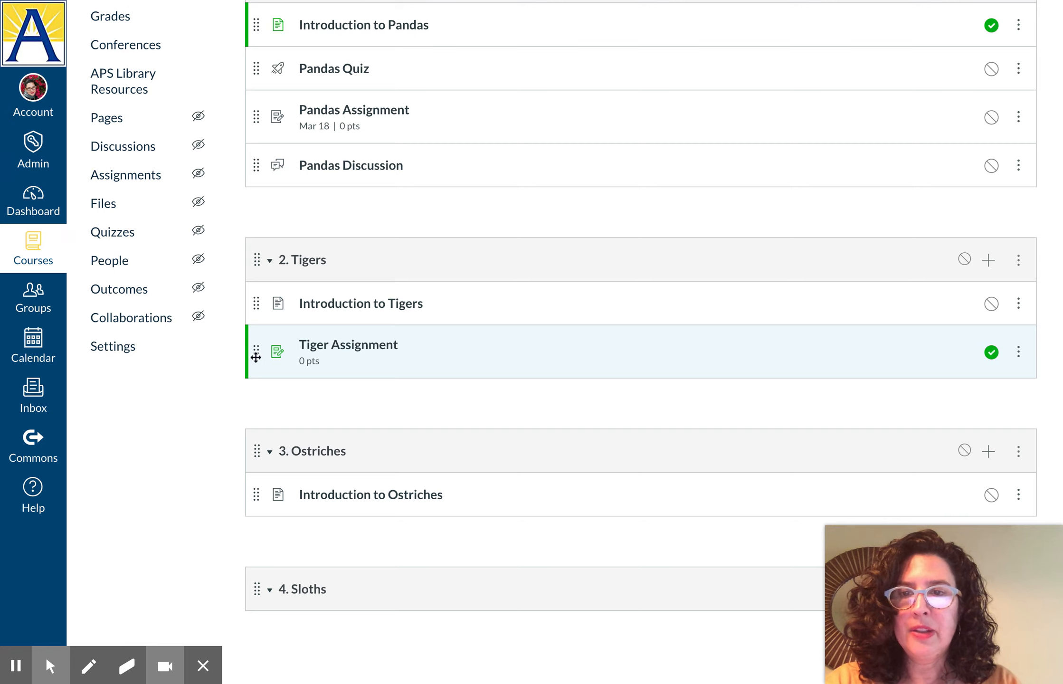
drag(256, 357, 255, 294)
mouse_move(255, 356)
mouse_down()
mouse_move(256, 319)
mouse_move(254, 346)
mouse_up()
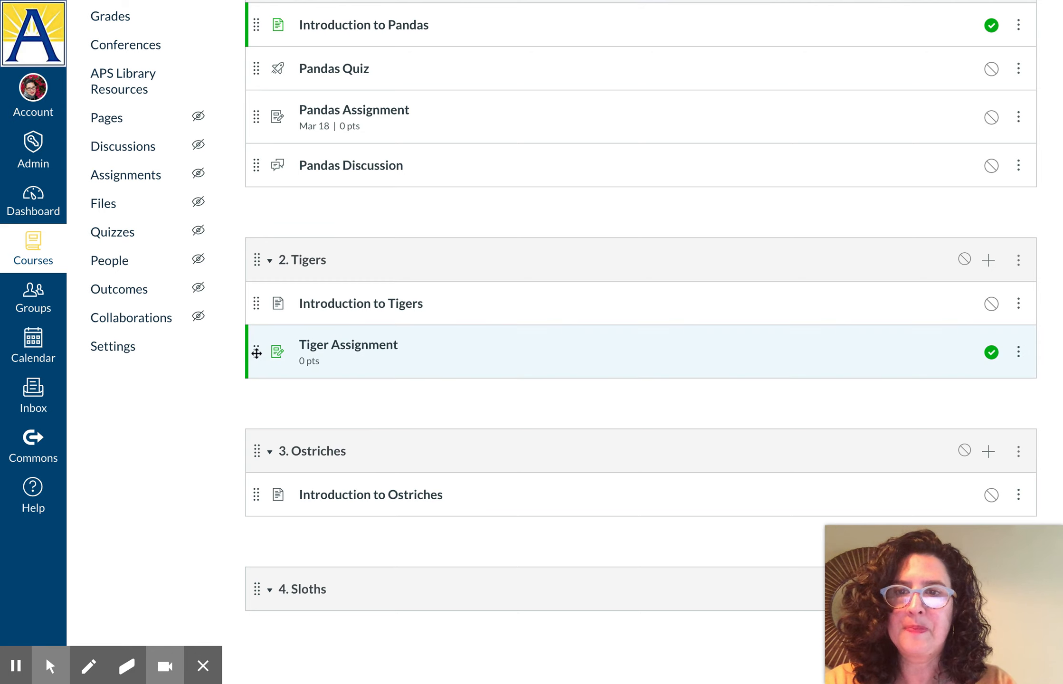
Publish the 2. Tigers module with its items, and publish the course from its home page.
scroll(219, 390, up, 1)
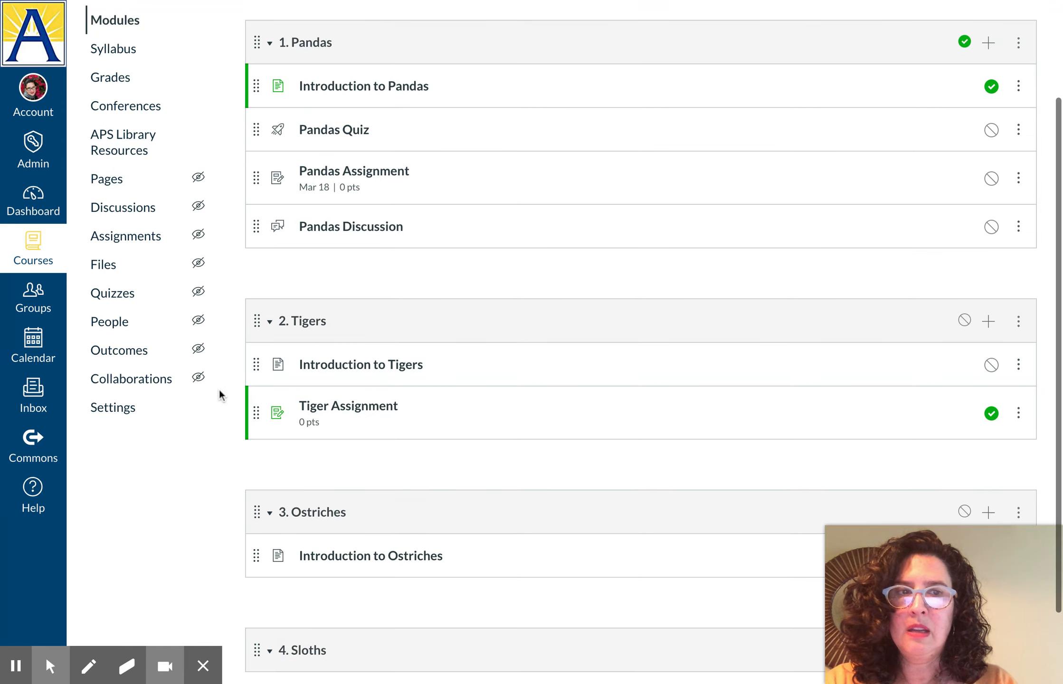
click(962, 319)
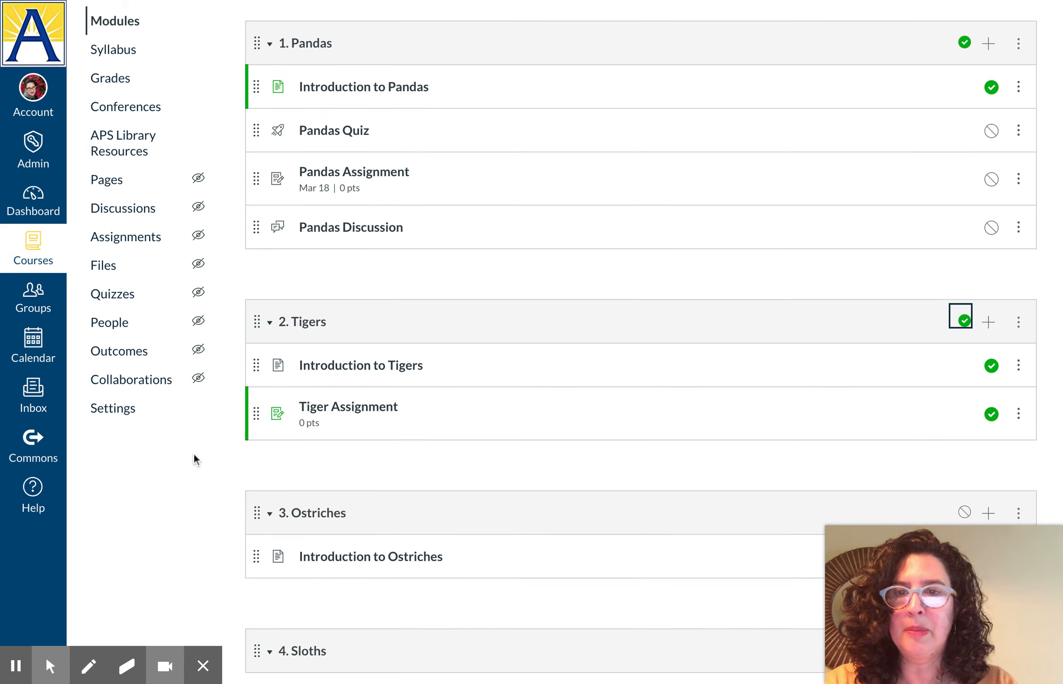
scroll(195, 454, up, 2)
click(121, 95)
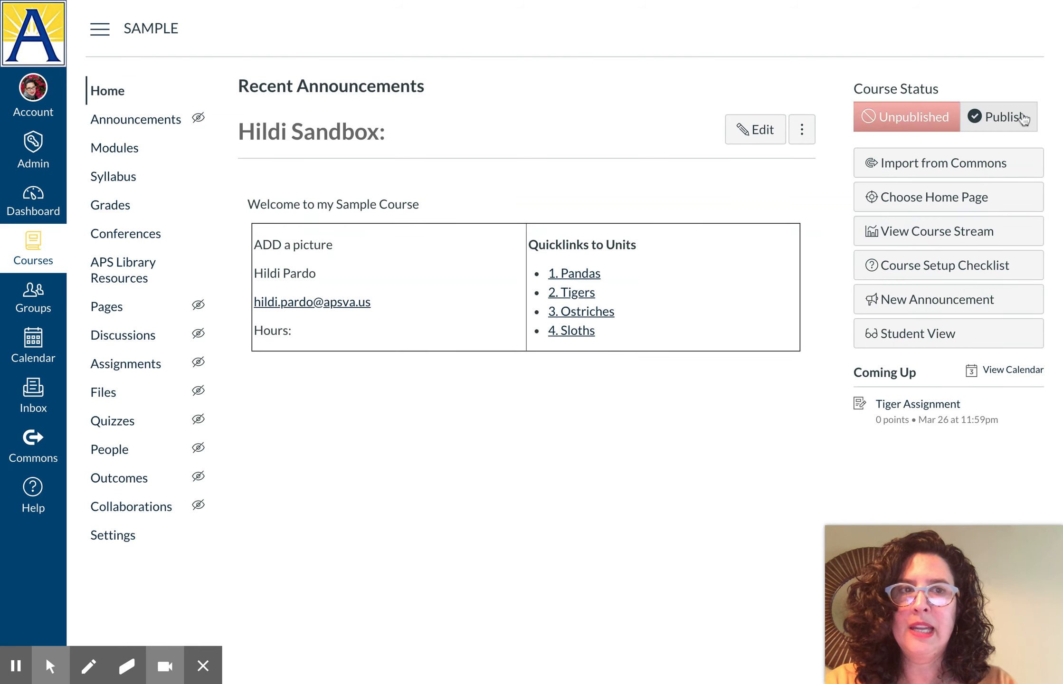
click(990, 120)
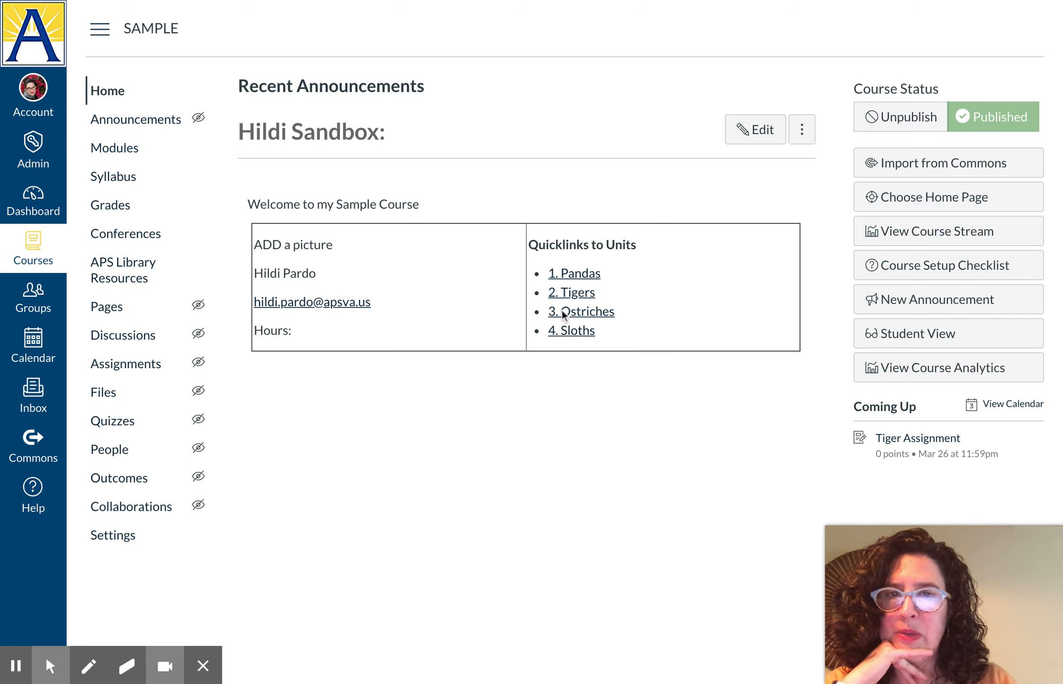
Go to the 2. Tigers module through its home page quick link and open Tiger Assignment for editing.
click(577, 295)
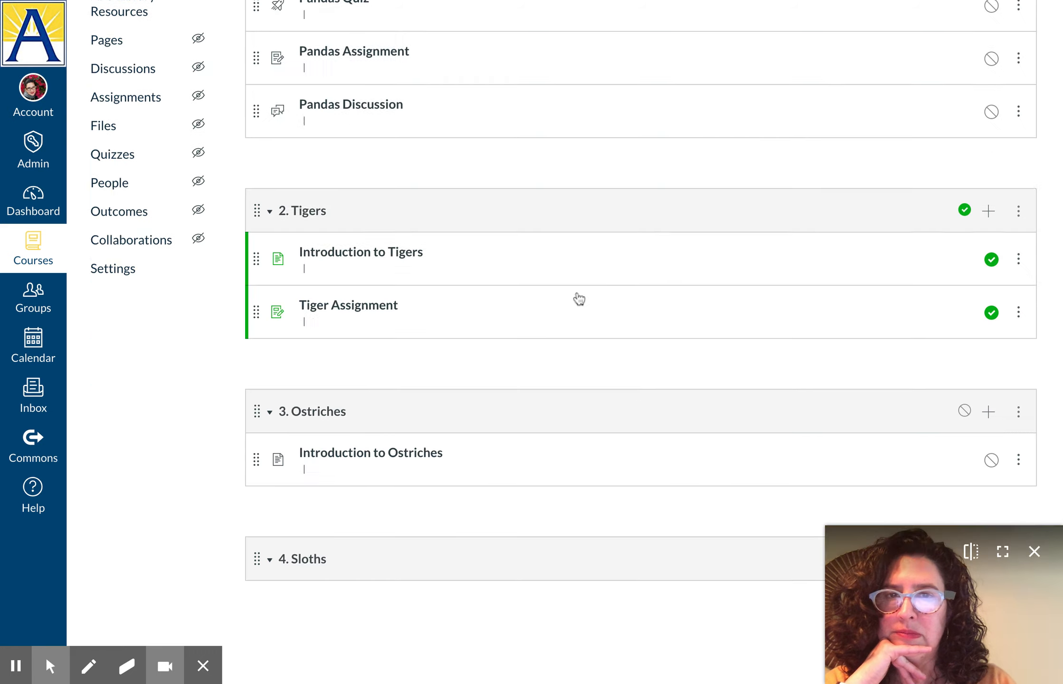
click(370, 317)
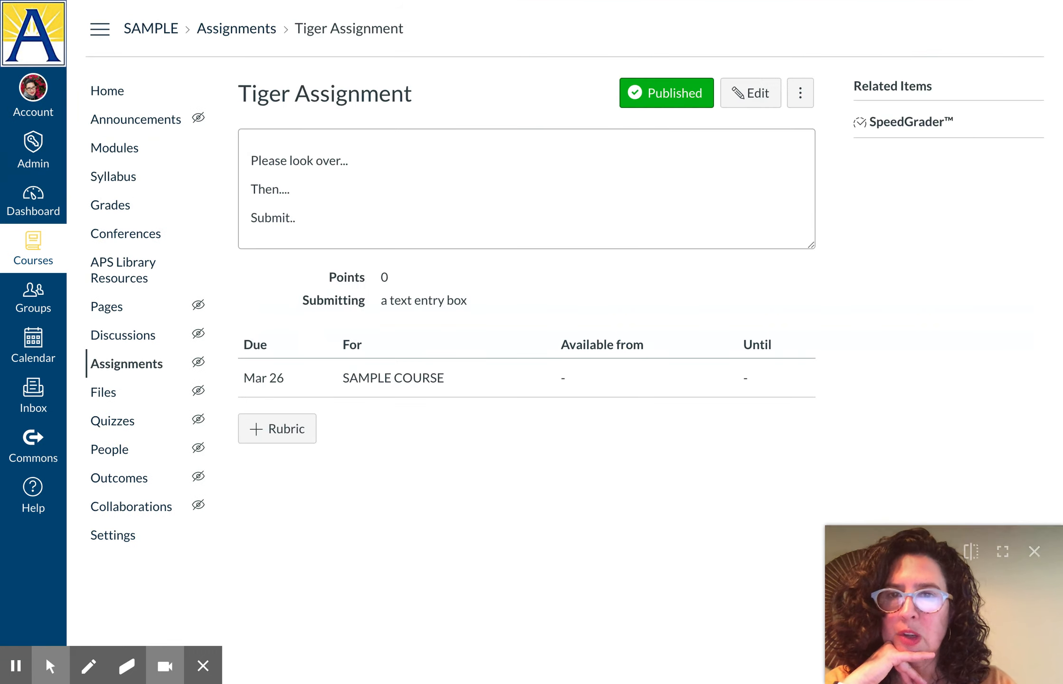
click(759, 109)
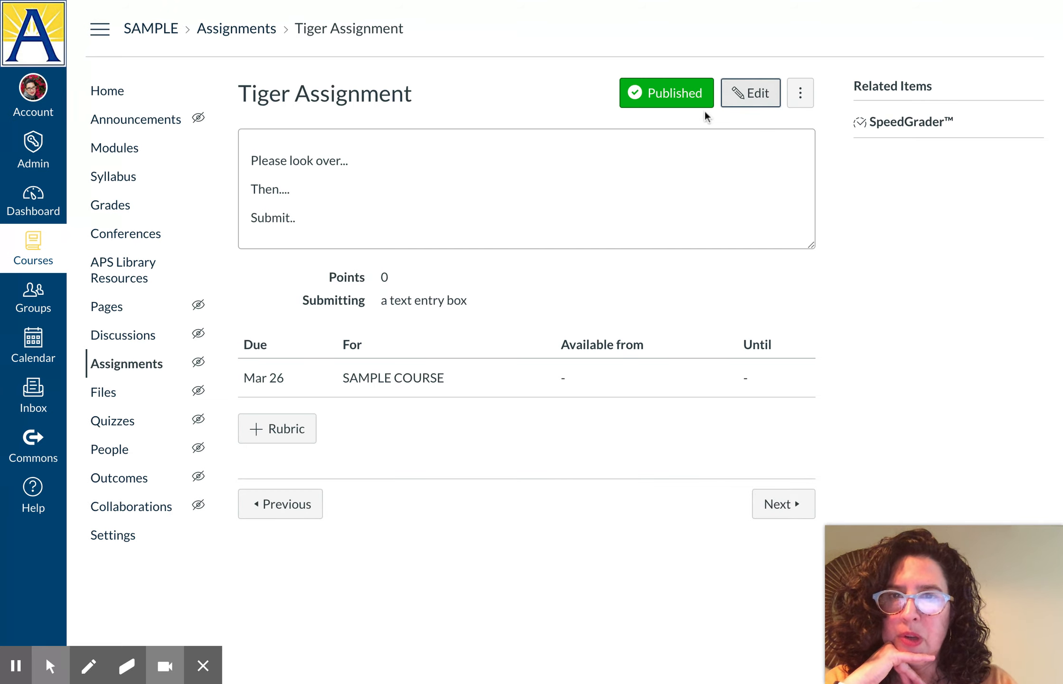
scroll(578, 399, down, 10)
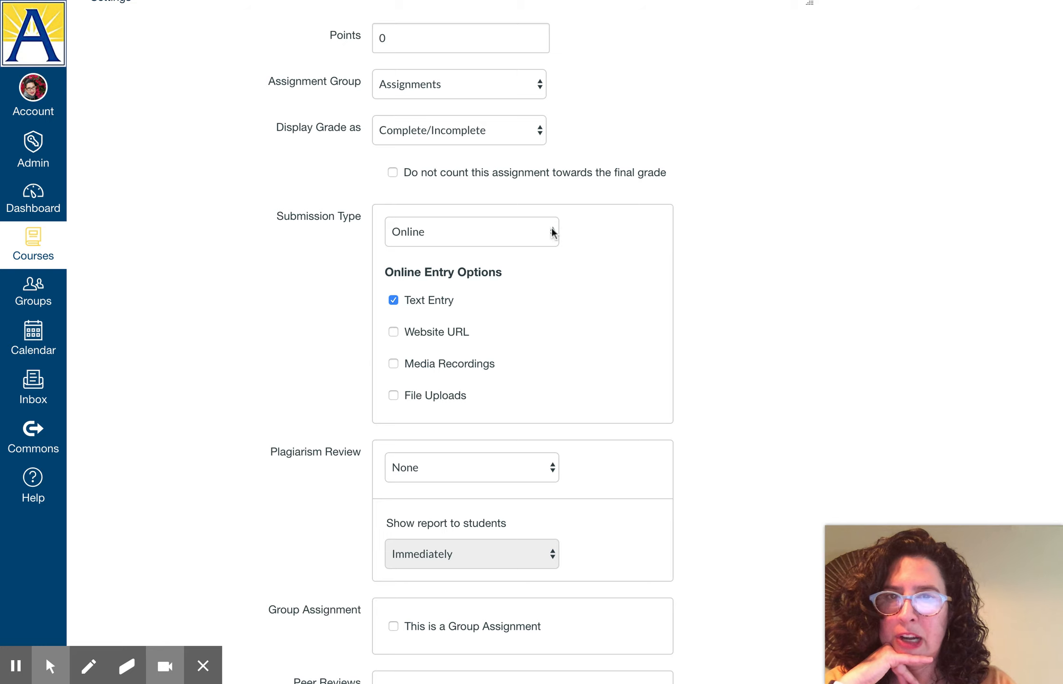
Try On Paper as the assignment's submission type, and change it to External Tool.
click(553, 231)
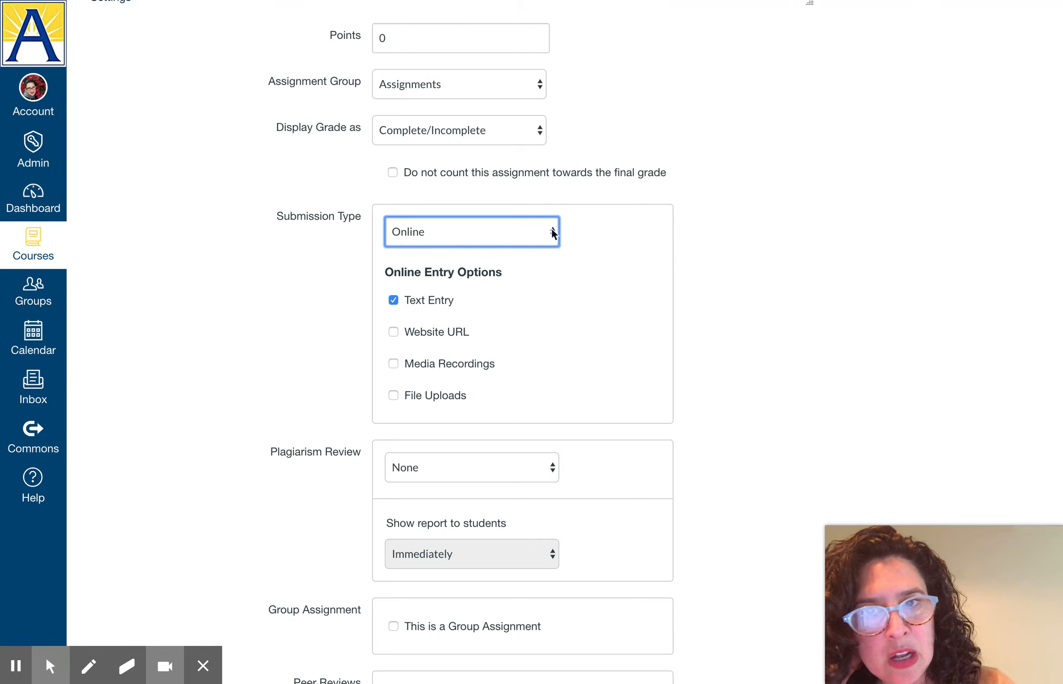
click(480, 244)
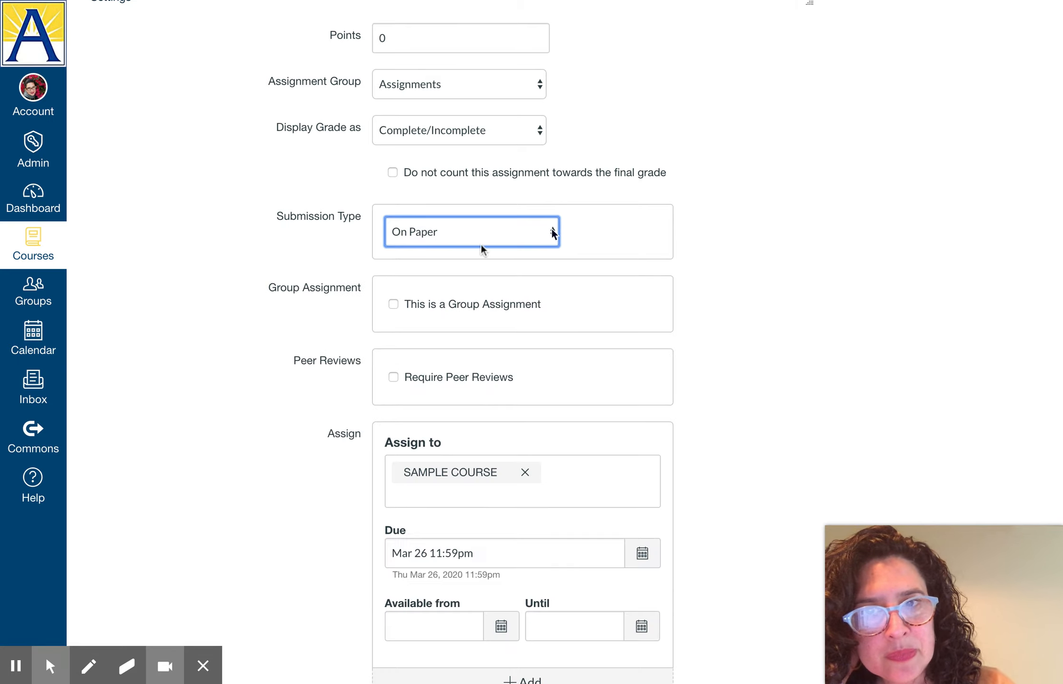
click(551, 230)
click(536, 252)
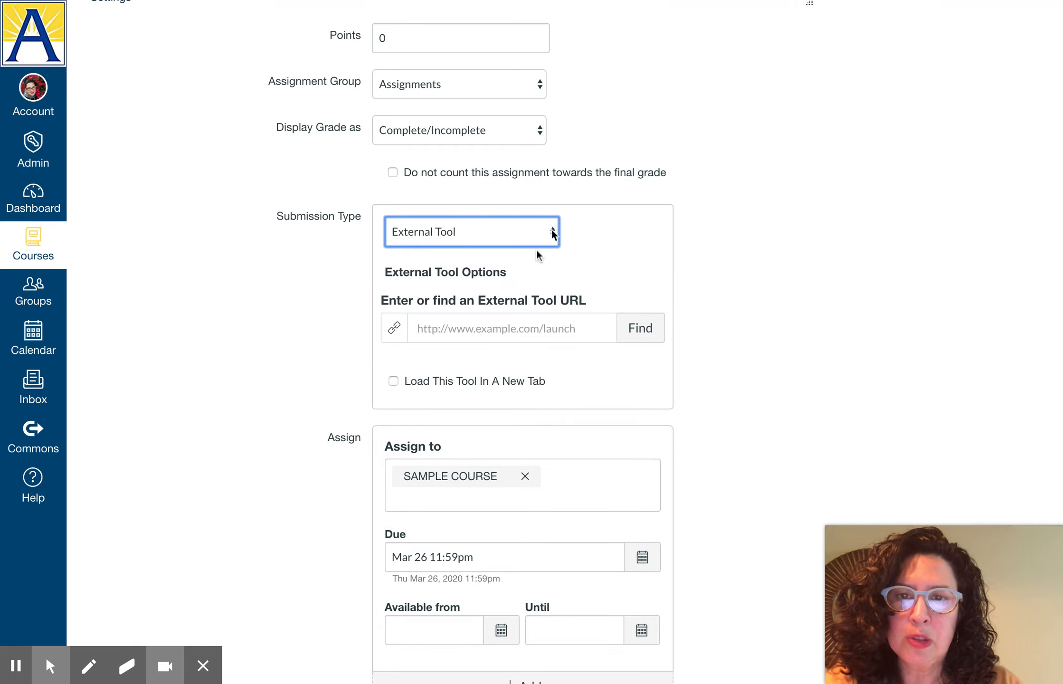
Find the configured external tools for the assignment's submission and choose Google Docs Cloud Assignment.
click(648, 329)
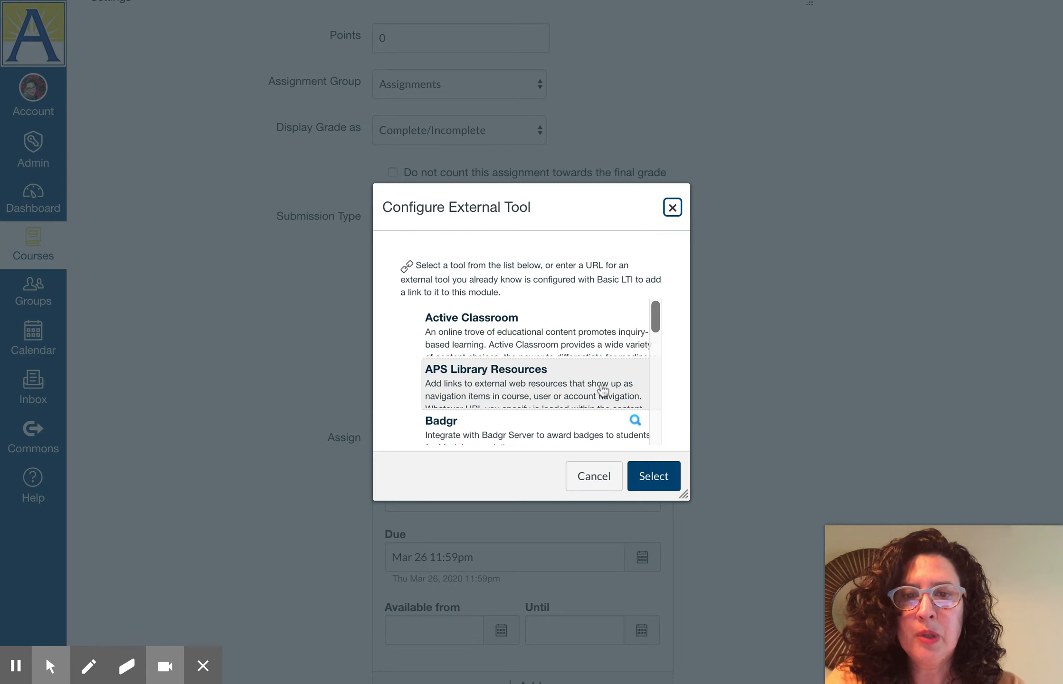
scroll(602, 387, down, 3)
scroll(602, 389, down, 10)
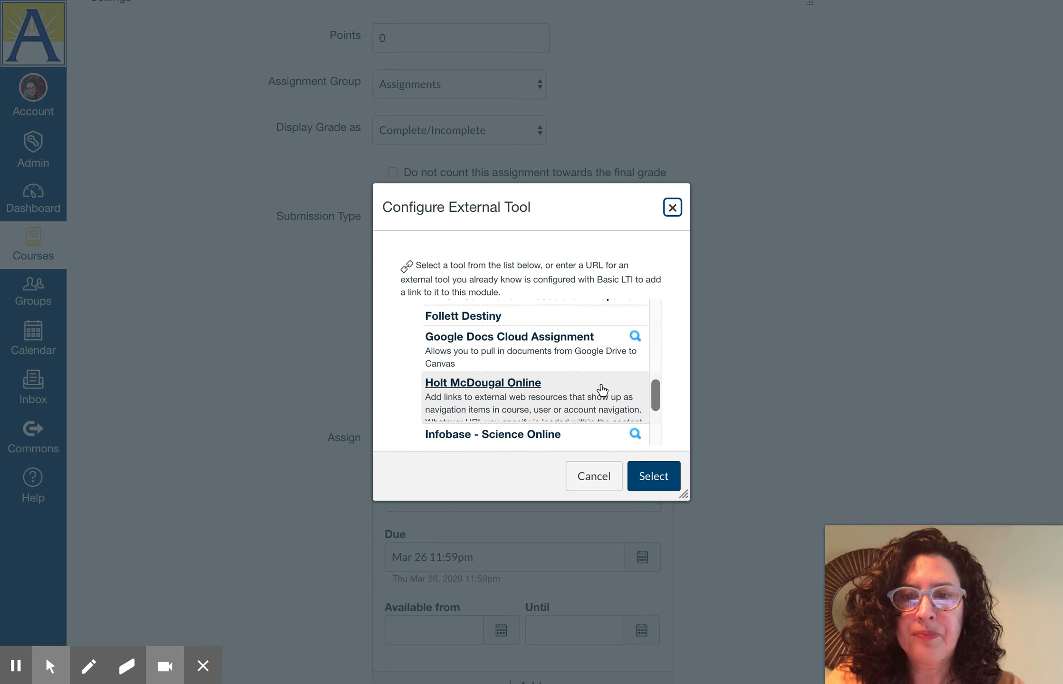
click(544, 330)
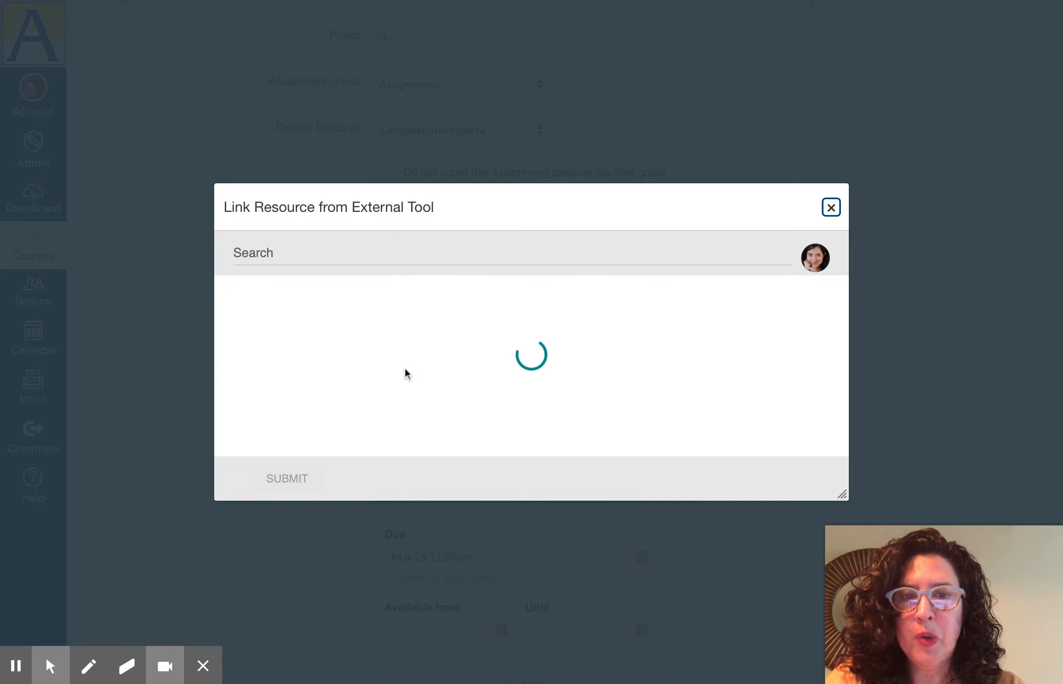
Browse the folders offered by the Google Docs Cloud Assignment tool, and cancel the external tool selection without linking a resource.
scroll(373, 403, down, 5)
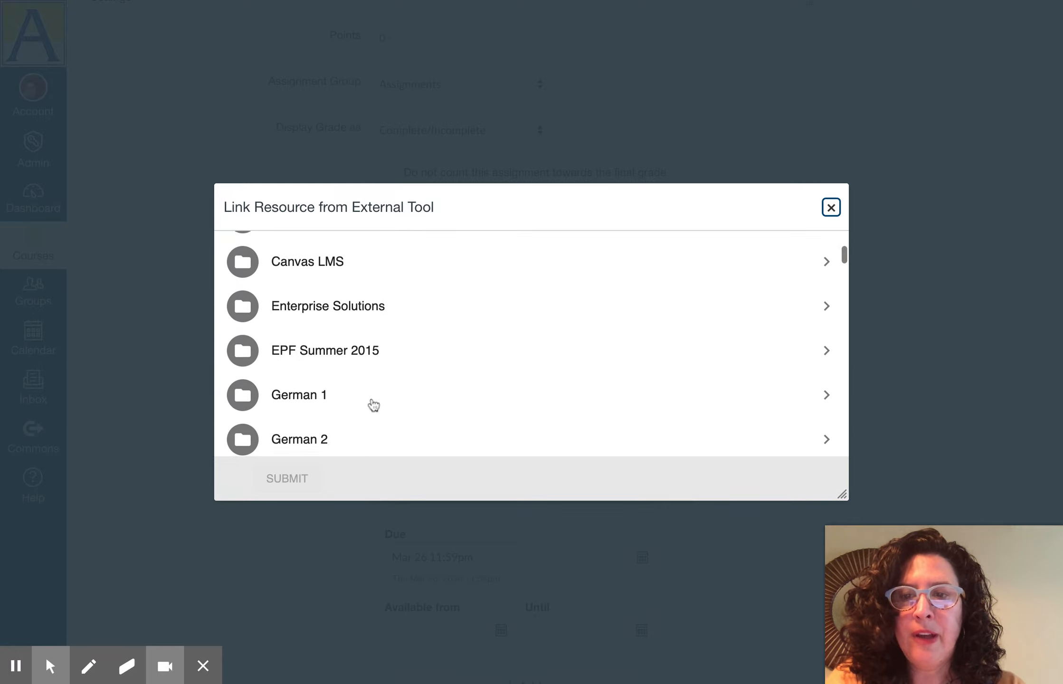
scroll(374, 403, up, 1)
scroll(373, 405, up, 1)
scroll(373, 404, down, 1)
scroll(374, 404, up, 1)
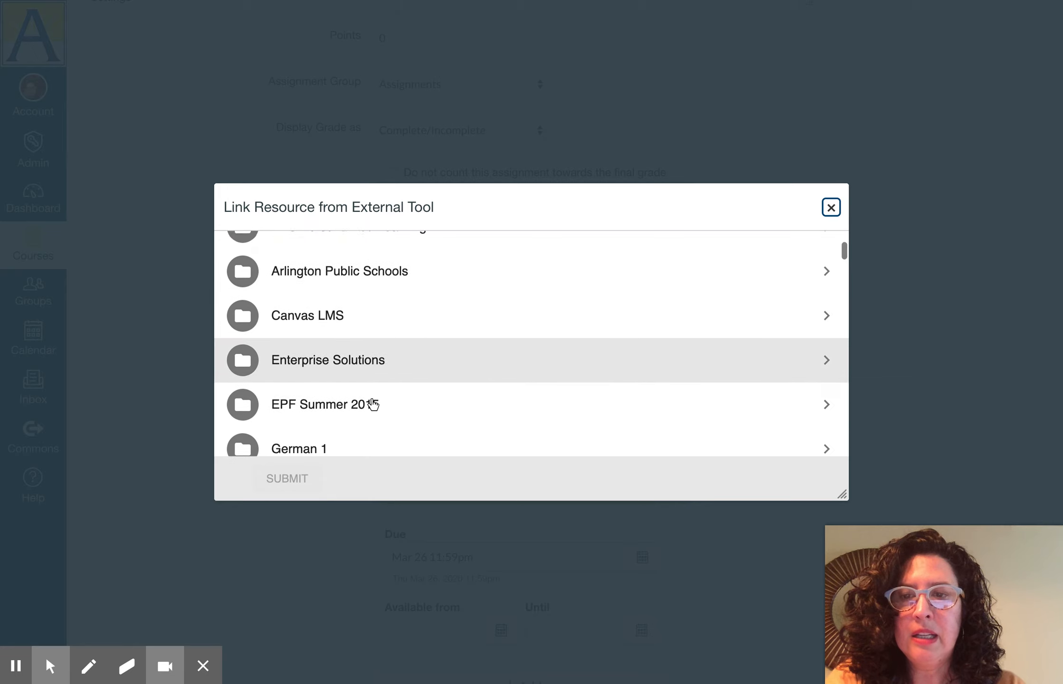
scroll(374, 404, down, 1)
scroll(430, 371, up, 1)
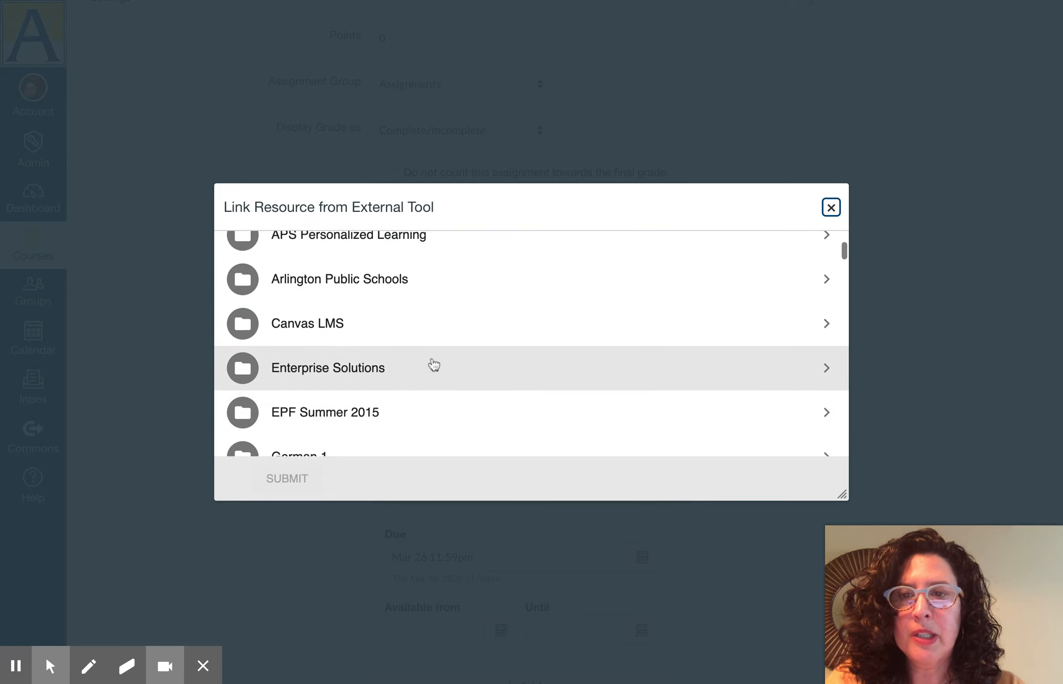
click(831, 211)
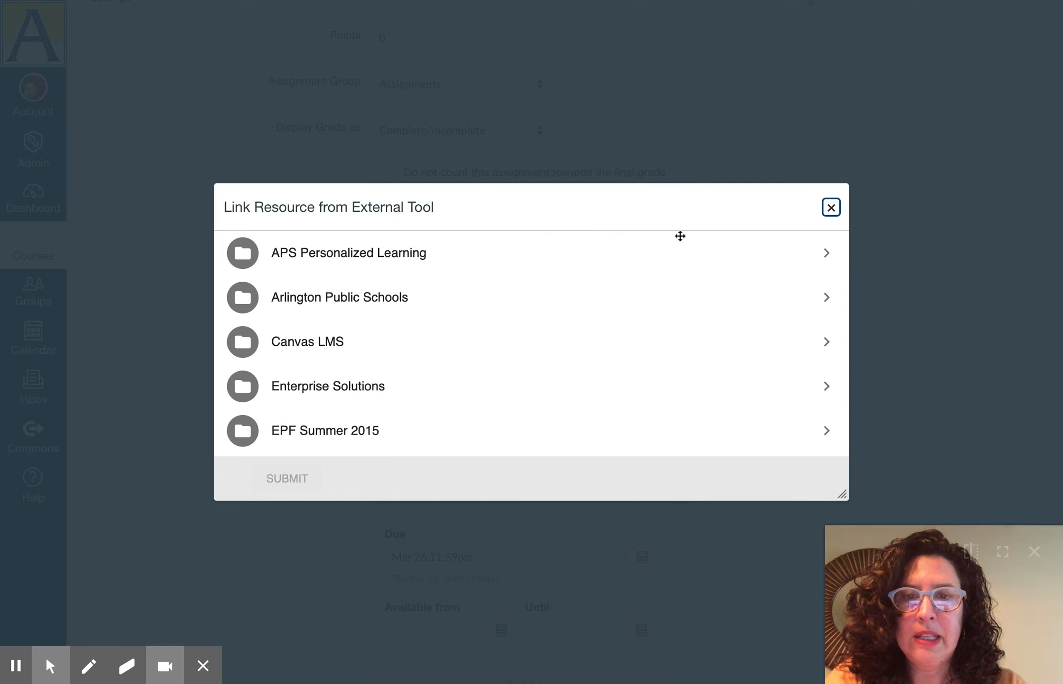
click(830, 213)
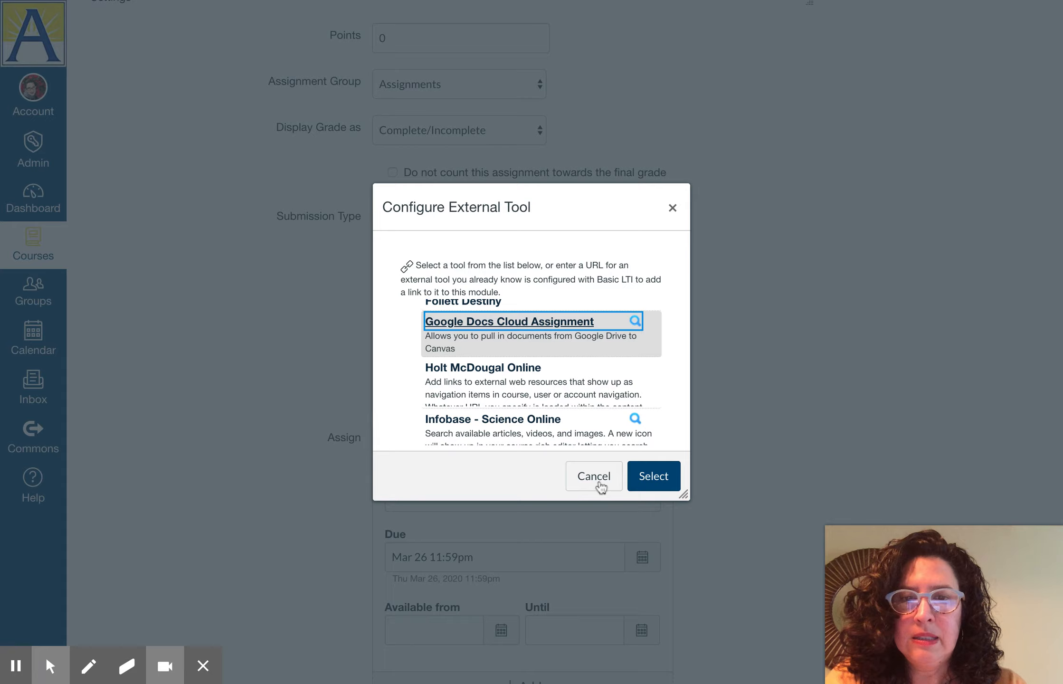
click(599, 482)
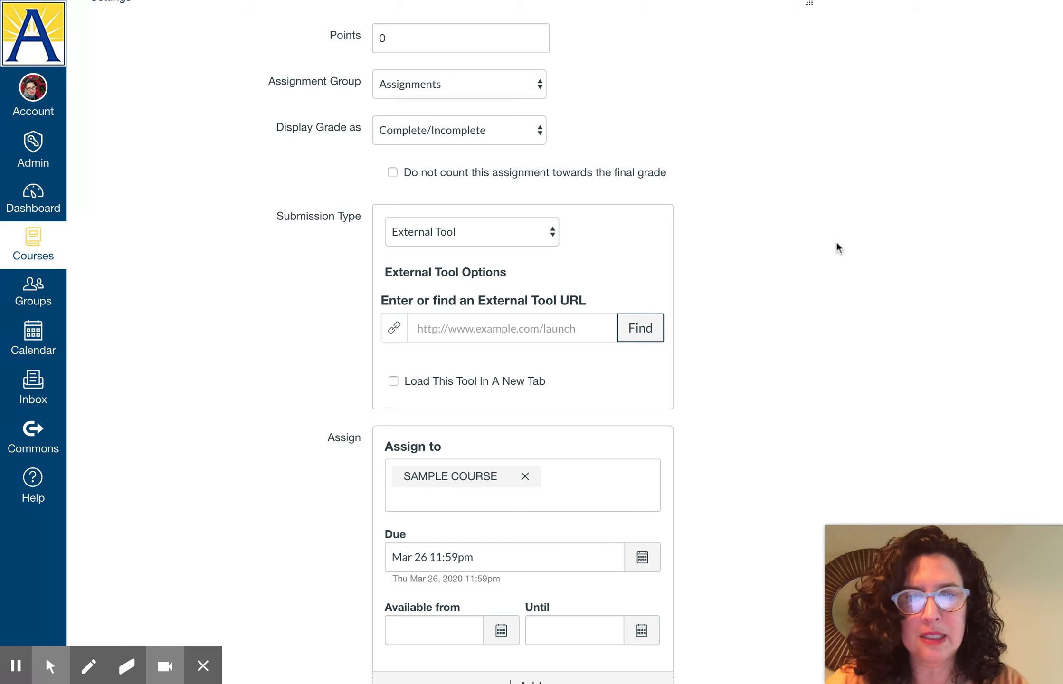
Try to save Tiger Assignment as an External Tool submission without a tool URL, leaving out the Elementary and Secondary sections.
click(551, 231)
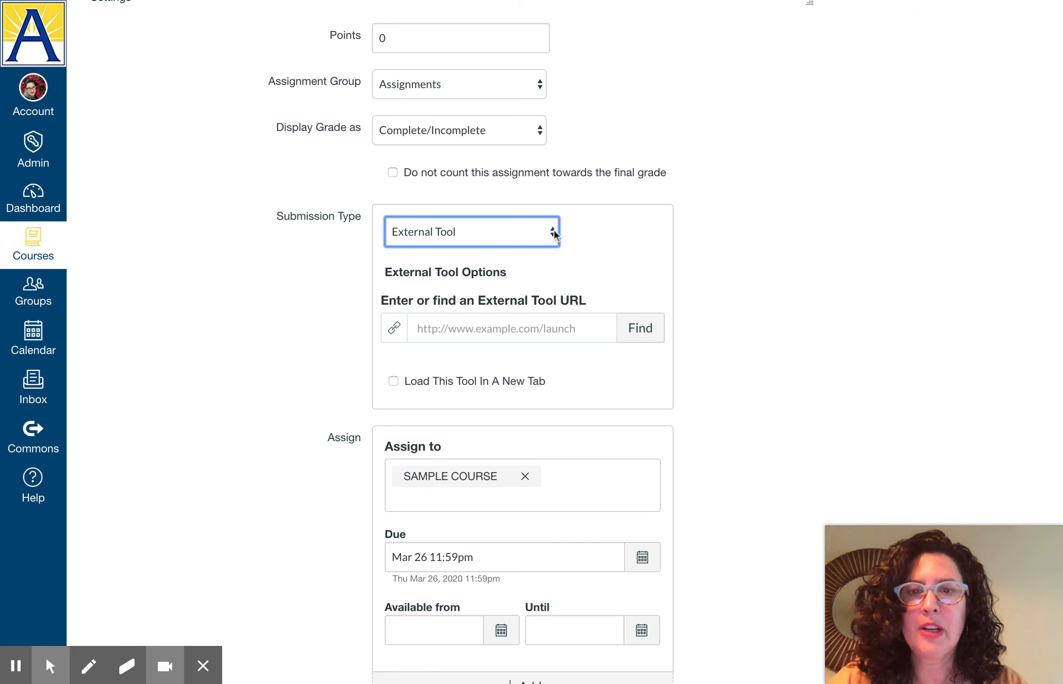
scroll(554, 230, down, 2)
scroll(553, 230, up, 10)
scroll(554, 231, down, 9)
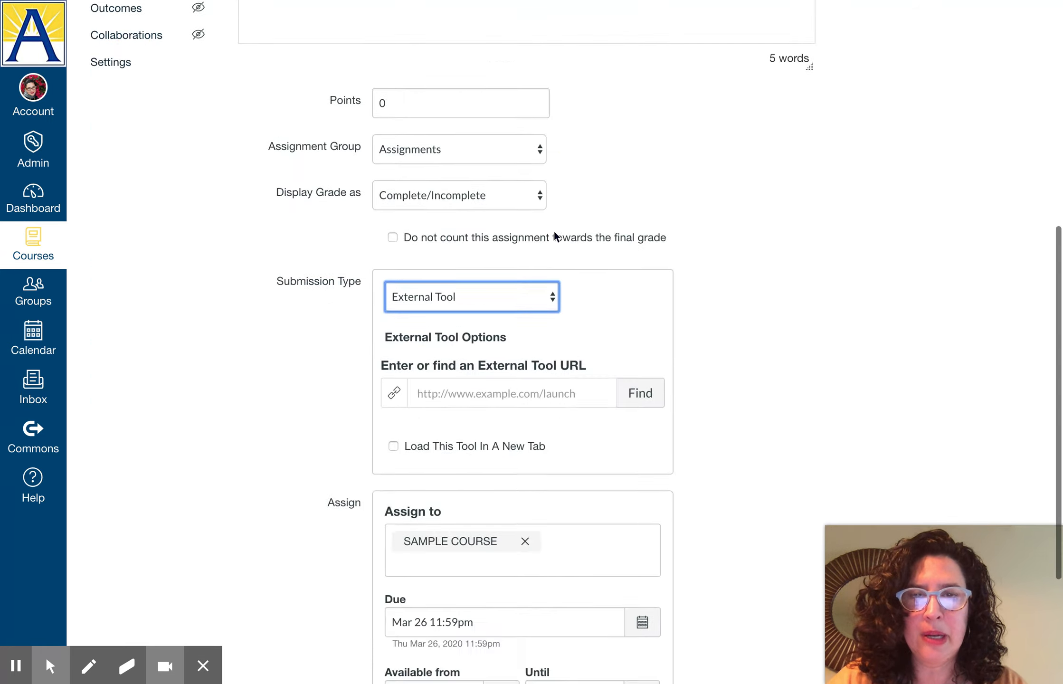
scroll(553, 231, down, 5)
click(781, 624)
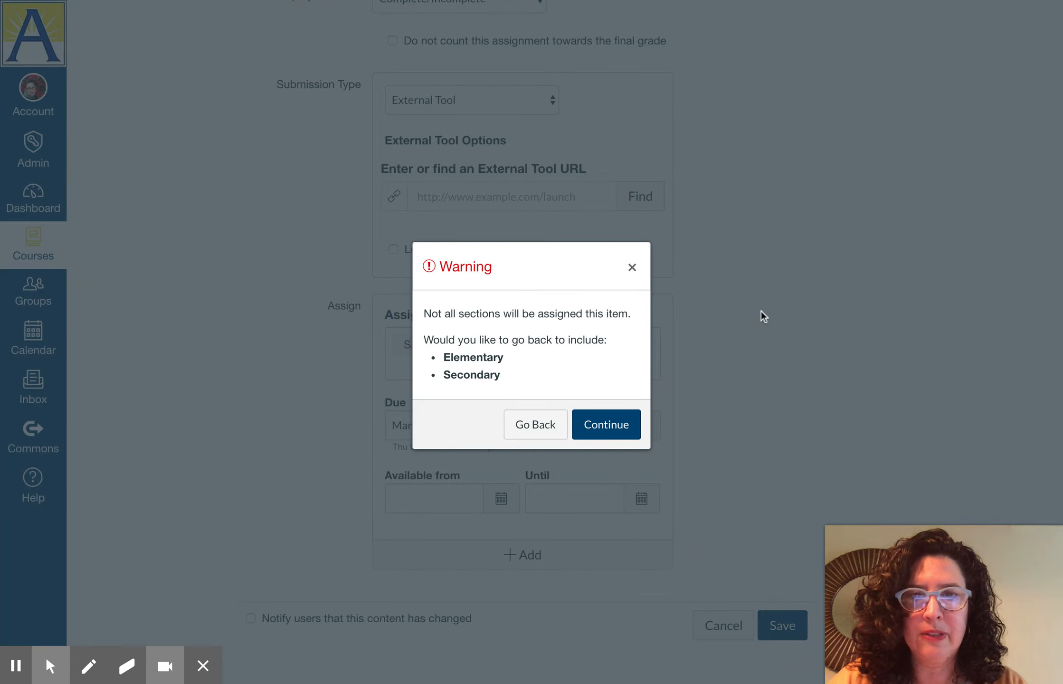
click(623, 420)
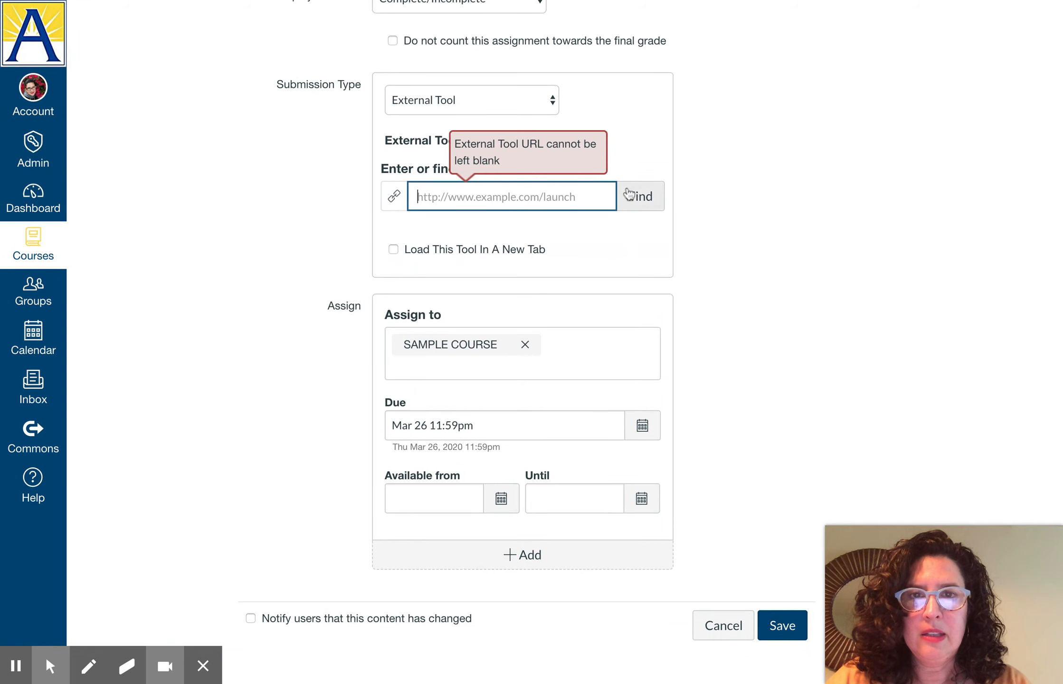
Switch the submission type back to online text entry and save Tiger Assignment without including the Elementary and Secondary sections.
click(551, 108)
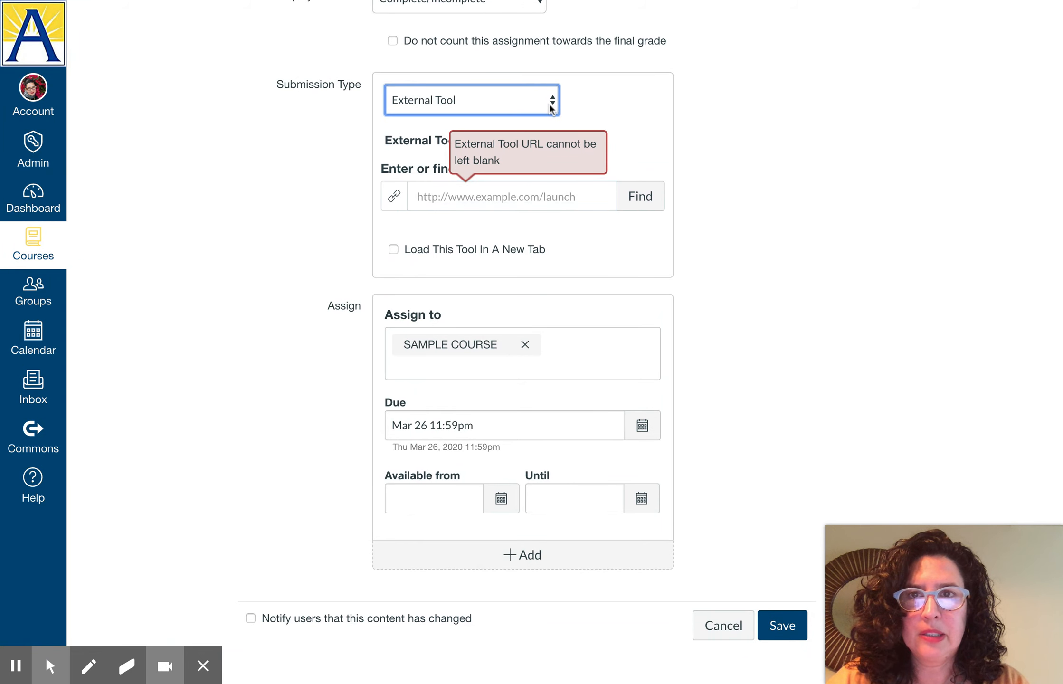
click(505, 100)
scroll(782, 515, down, 6)
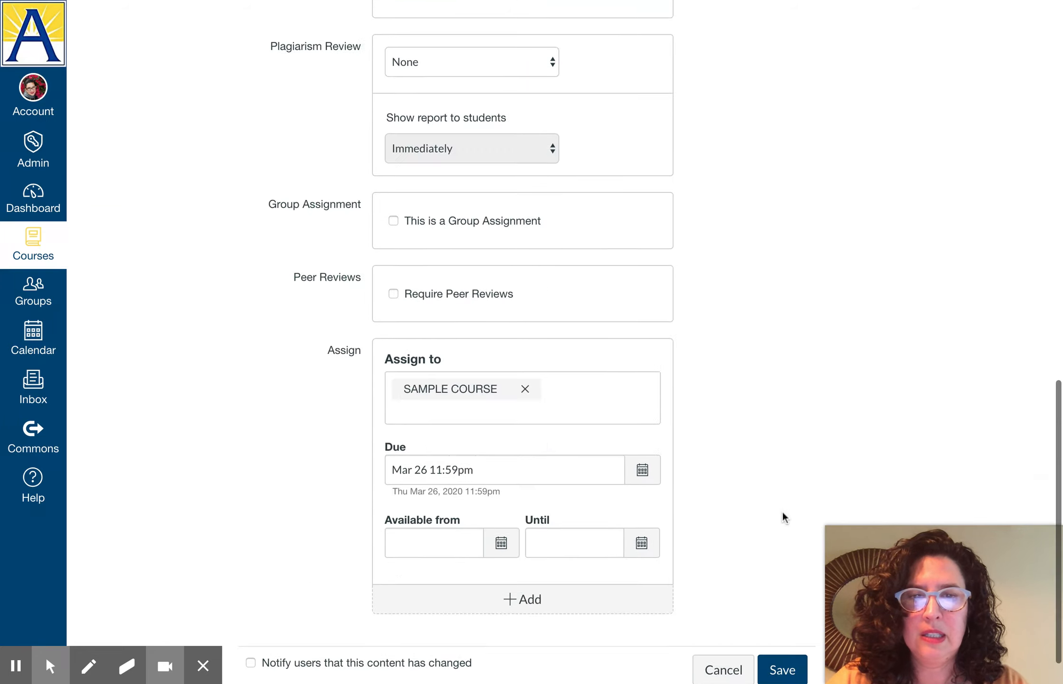
click(784, 622)
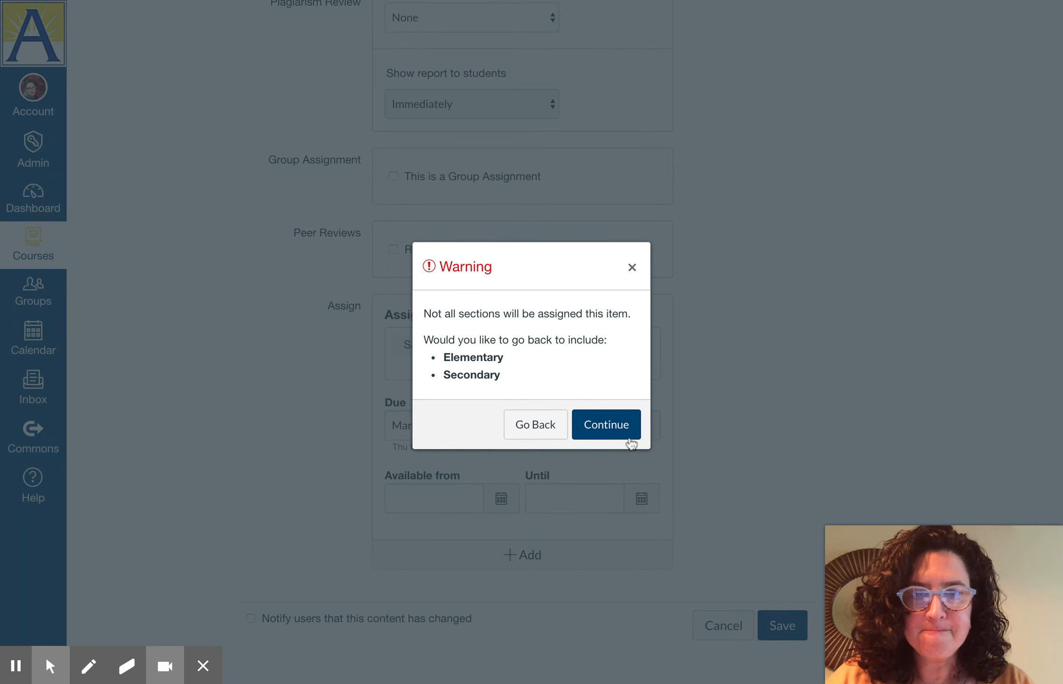
click(616, 434)
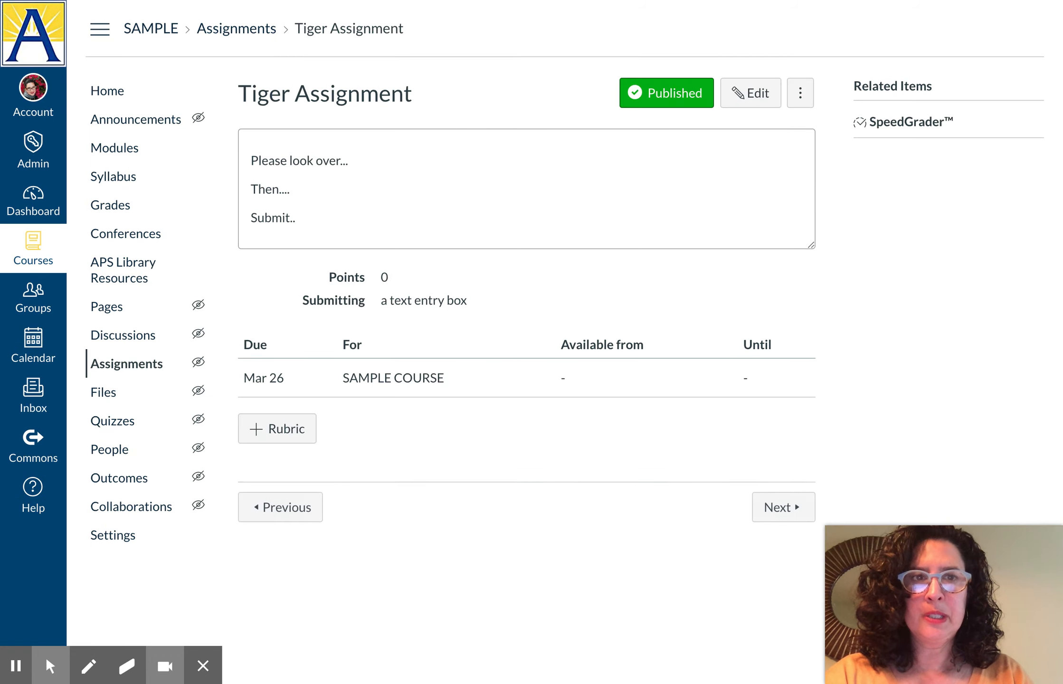
Open SpeedGrader for Tiger Assignment.
click(902, 125)
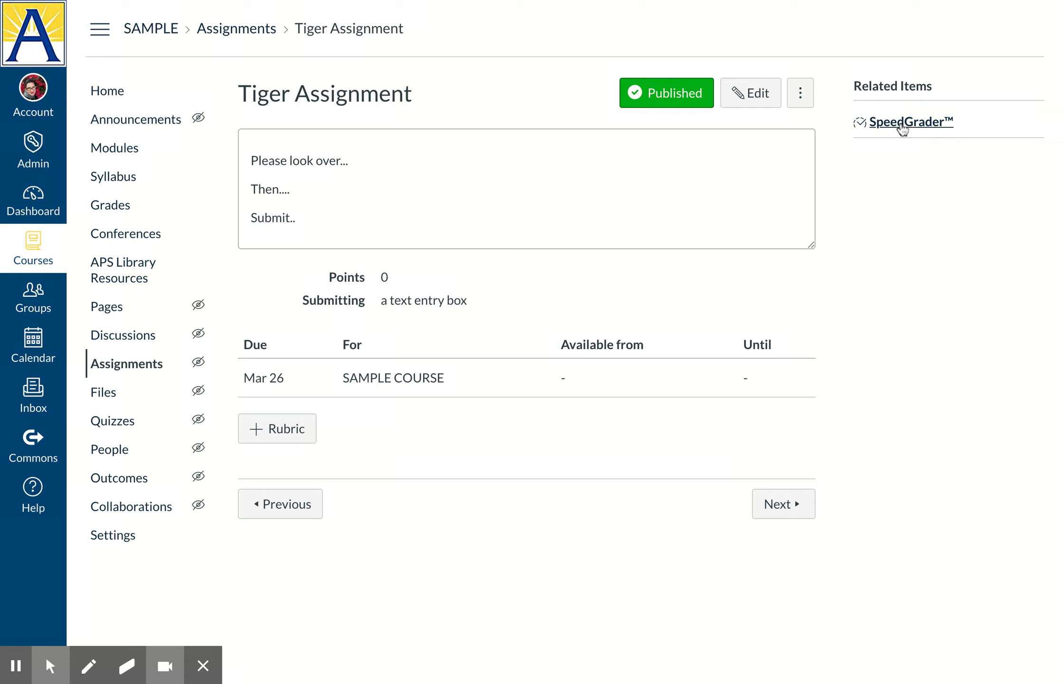